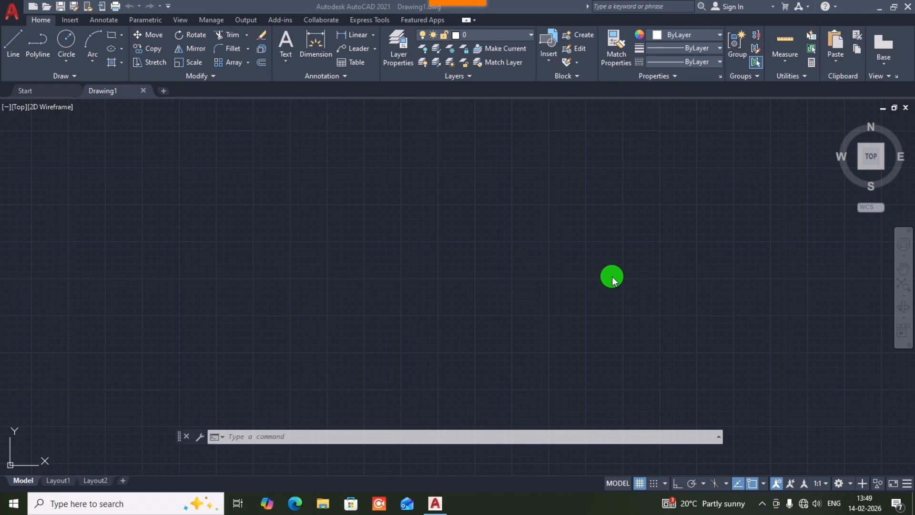
Step: Set the model space limits with the lower left corner at 0,0 and the upper right corner at 150,150
{"action": "left_click", "coordinate": [614, 280]}
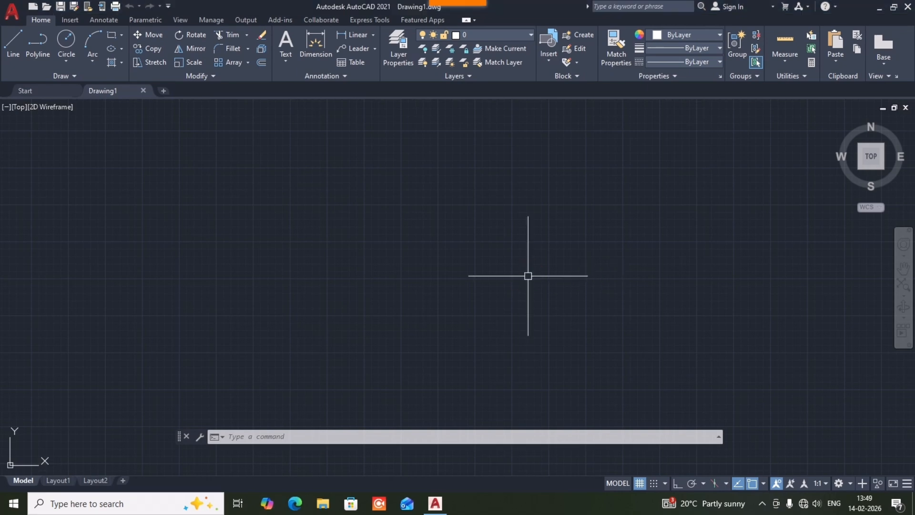
{"action": "left_click", "coordinate": [597, 306]}
{"action": "type", "text": "LIM"}
{"action": "left_click", "coordinate": [597, 307]}
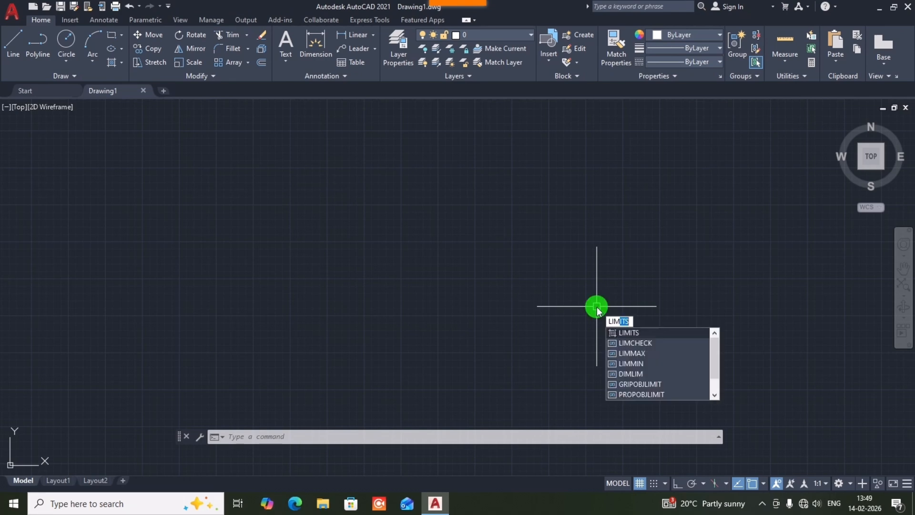
{"action": "key", "text": "Return"}
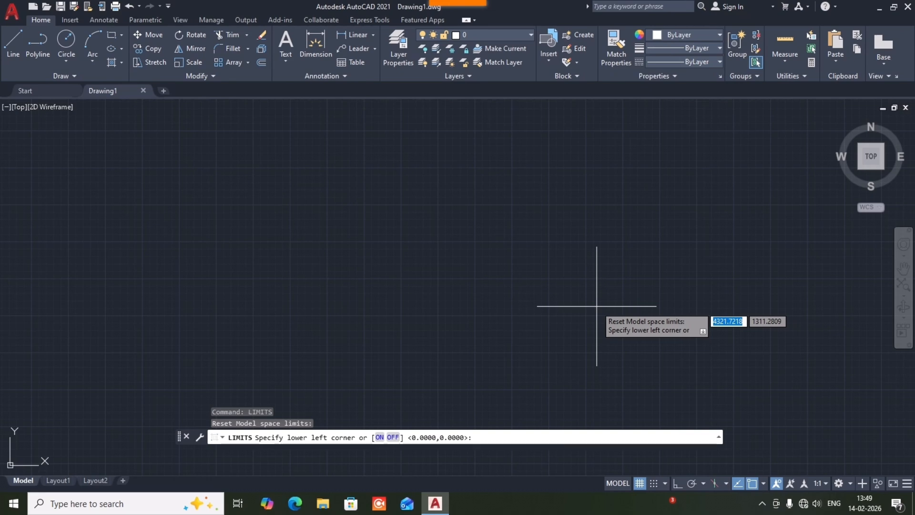
{"action": "key", "text": "Return"}
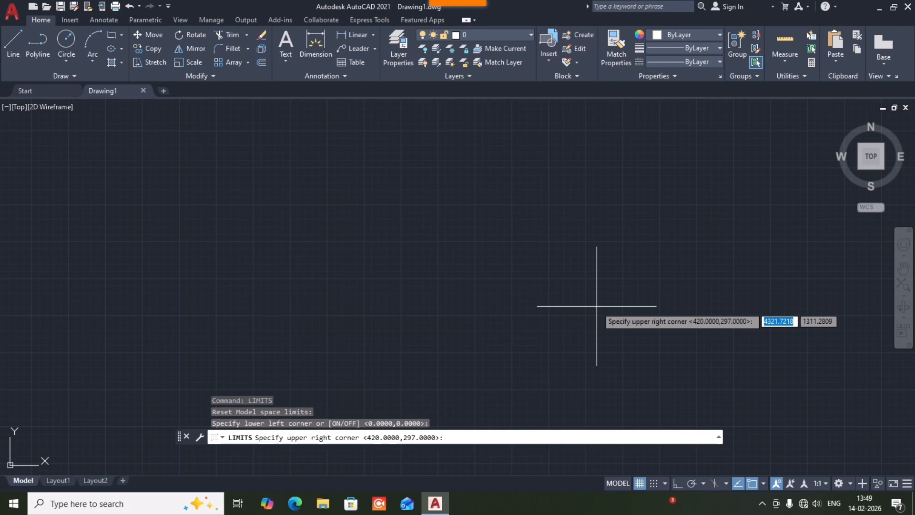
{"action": "type", "text": "150"}
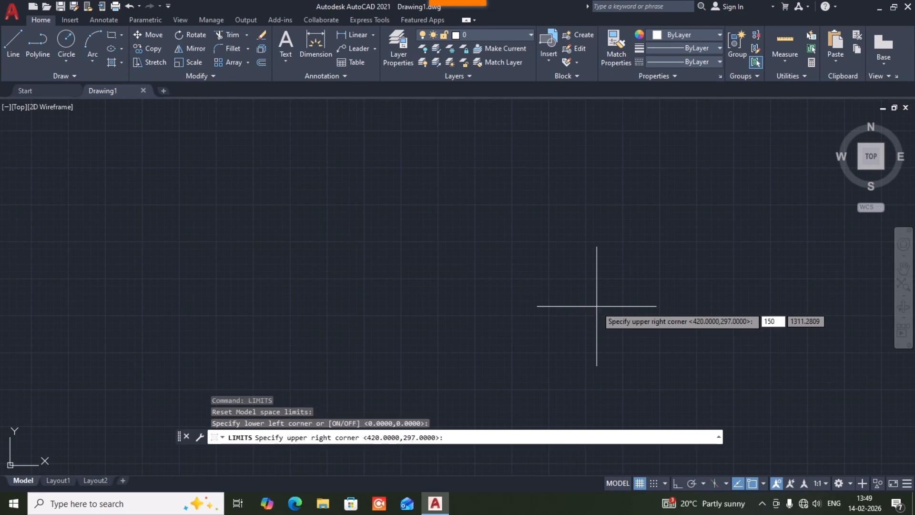
{"action": "key", "text": "Tab"}
{"action": "type", "text": "150"}
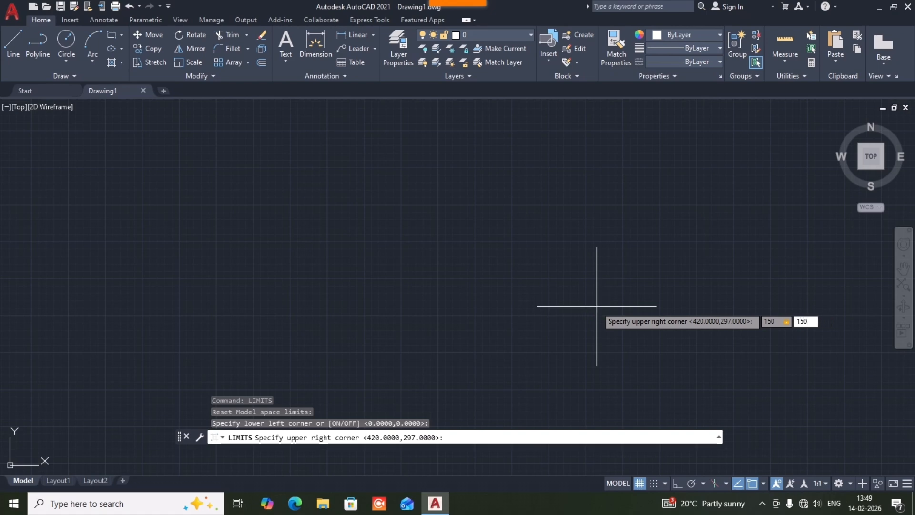
{"action": "key", "text": "Return"}
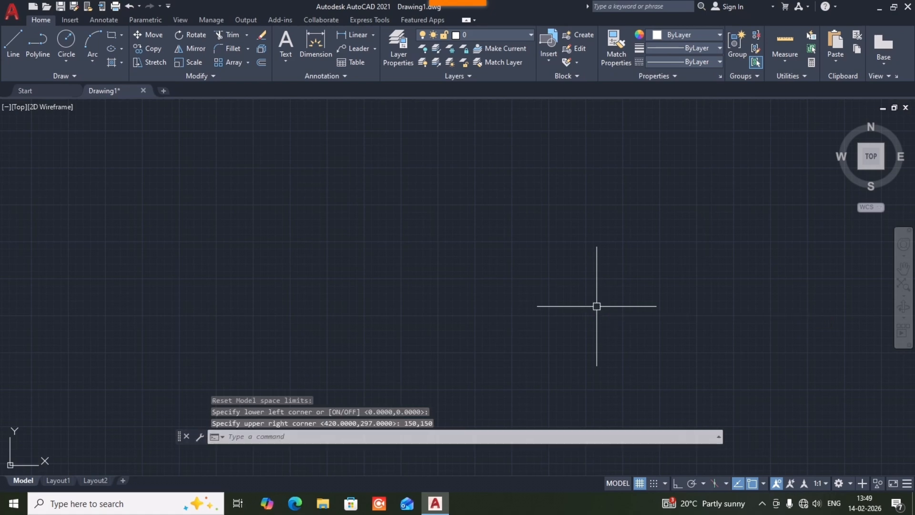
Step: Zoom All to fit the new drawing limits in the view
{"action": "type", "text": "z"}
{"action": "key", "text": "Return"}
{"action": "type", "text": "a"}
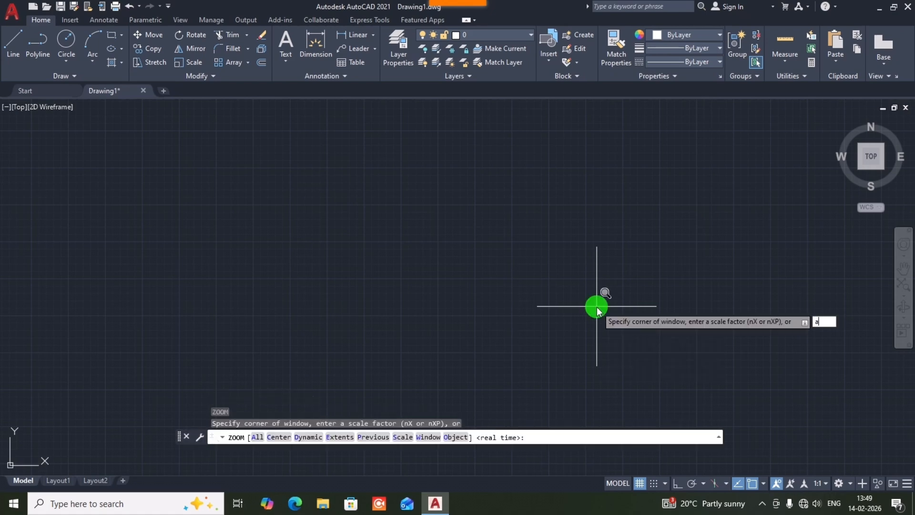
{"action": "key", "text": "Return"}
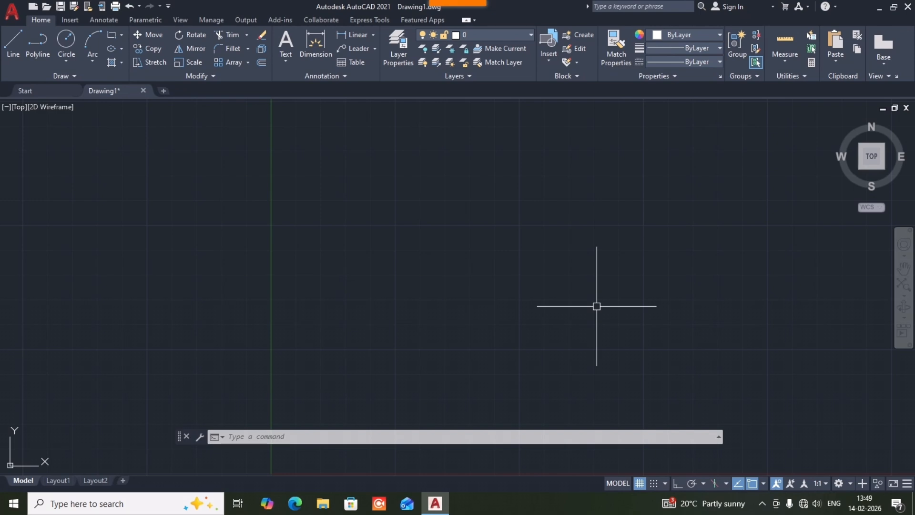
Step: Draw a 150 by 150 rectangle with its first corner at 0,0 to outline the drawing limits
{"action": "scroll", "coordinate": [557, 267], "scroll_direction": "down", "scroll_amount": 3}
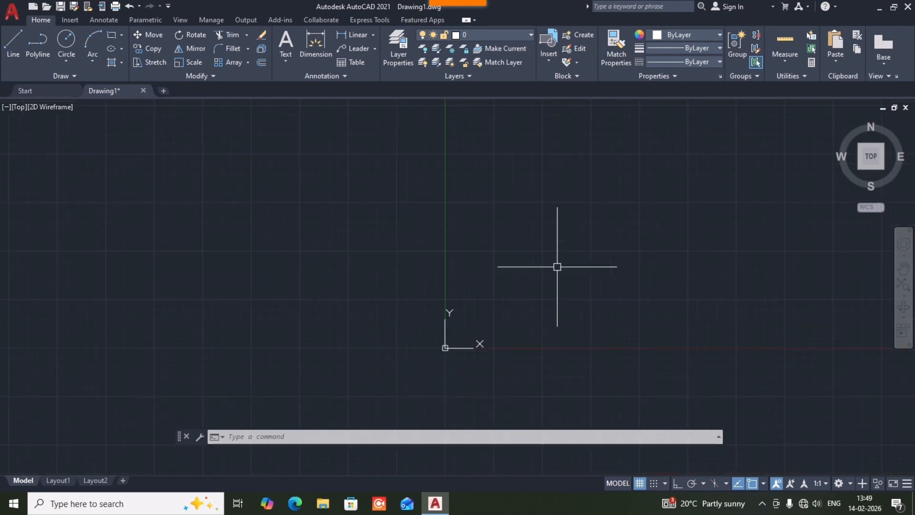
{"action": "scroll", "coordinate": [557, 266], "scroll_direction": "up", "scroll_amount": 5}
{"action": "scroll", "coordinate": [557, 267], "scroll_direction": "down", "scroll_amount": 3}
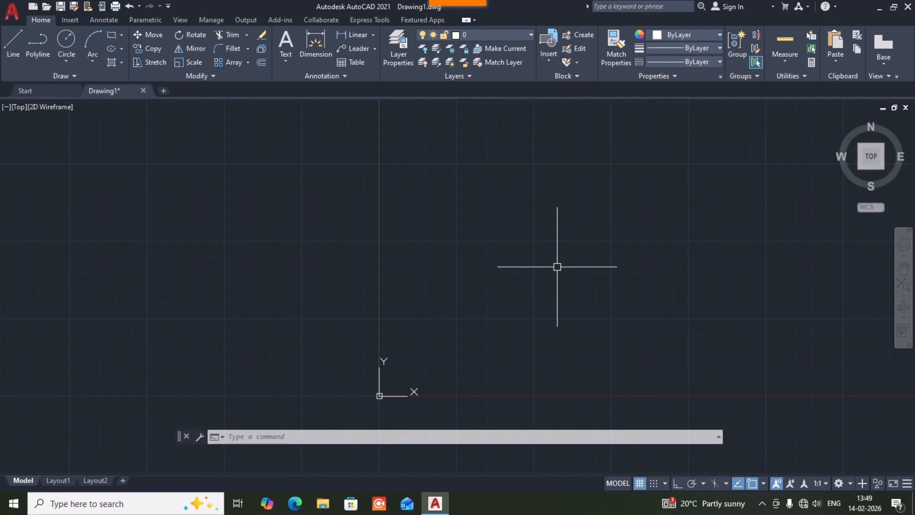
{"action": "scroll", "coordinate": [558, 267], "scroll_direction": "up", "scroll_amount": 2}
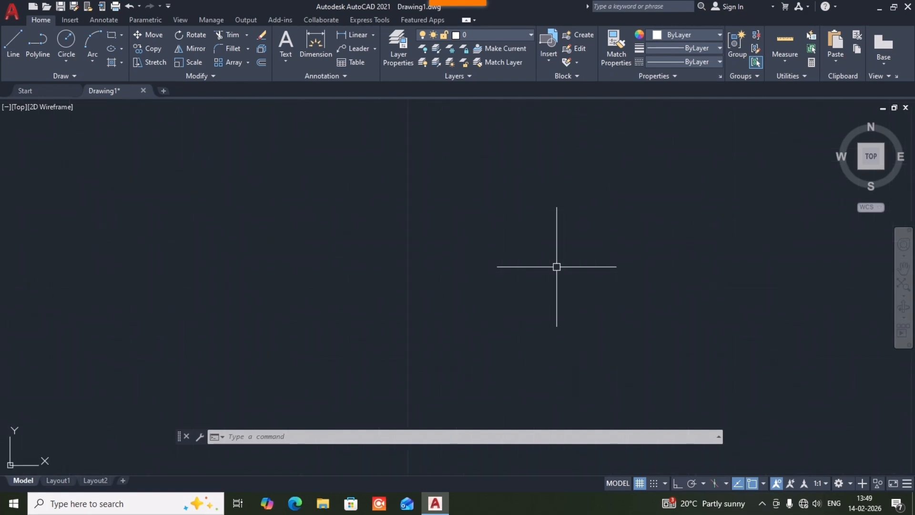
{"action": "scroll", "coordinate": [557, 266], "scroll_direction": "down", "scroll_amount": 4}
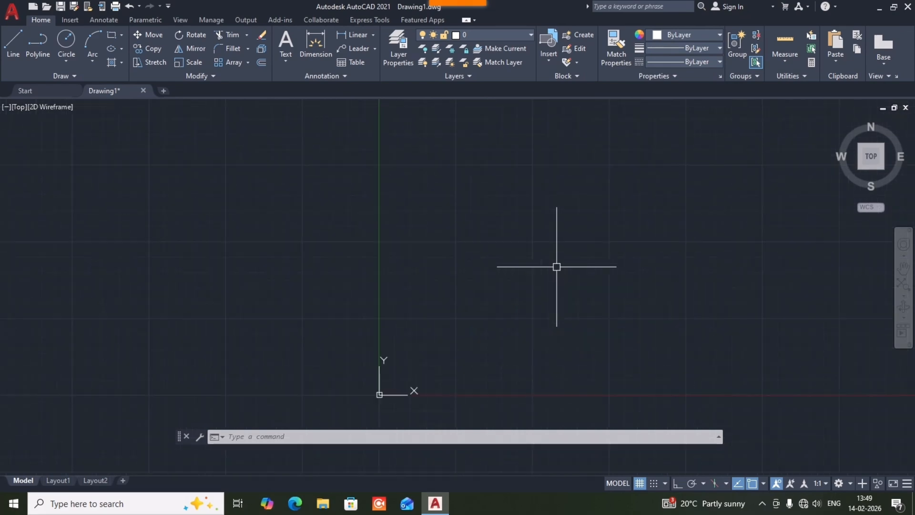
{"action": "mouse_move", "coordinate": [556, 265]}
{"action": "middle_mouse_down"}
{"action": "mouse_move", "coordinate": [510, 242]}
{"action": "mouse_move", "coordinate": [452, 231]}
{"action": "middle_mouse_up"}
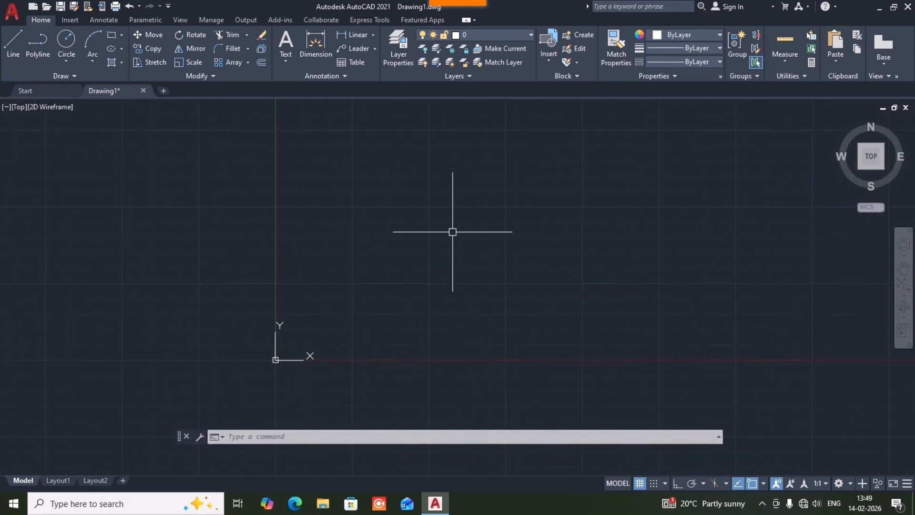
{"action": "type", "text": "rec"}
{"action": "key", "text": "Return"}
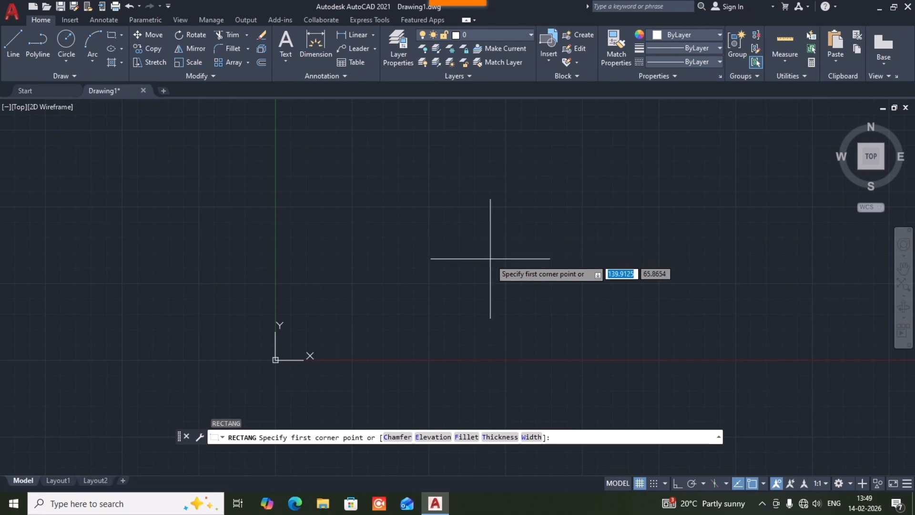
{"action": "type", "text": "0,0"}
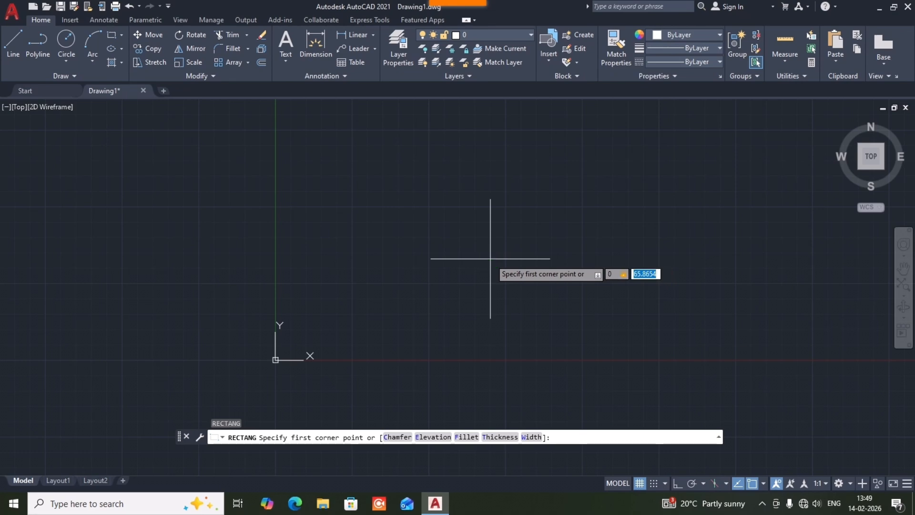
{"action": "key", "text": "Return"}
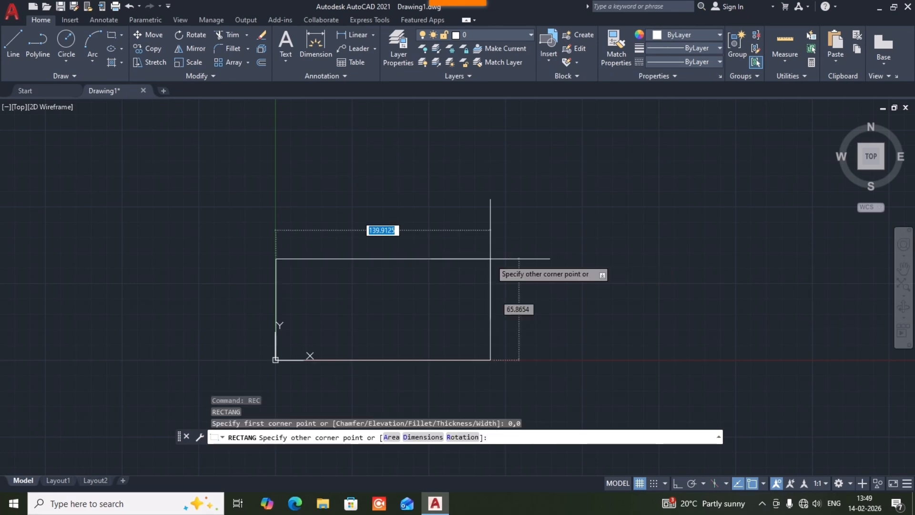
{"action": "type", "text": "2"}
{"action": "key", "text": "BackSpace"}
{"action": "type", "text": "150"}
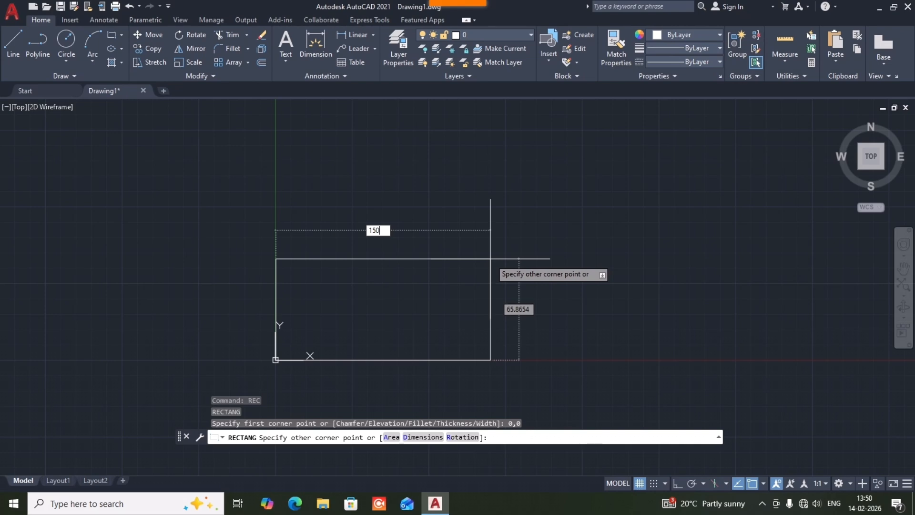
{"action": "key", "text": "Tab"}
{"action": "type", "text": "150"}
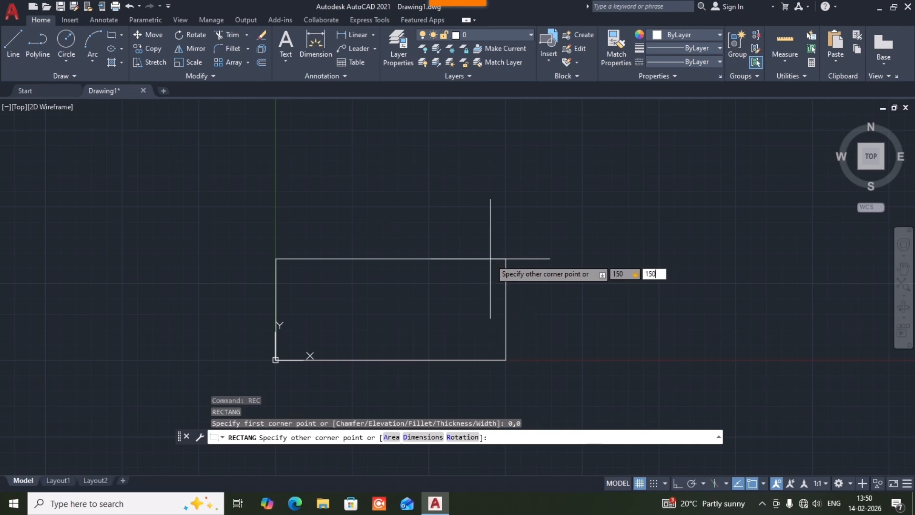
{"action": "key", "text": "Return"}
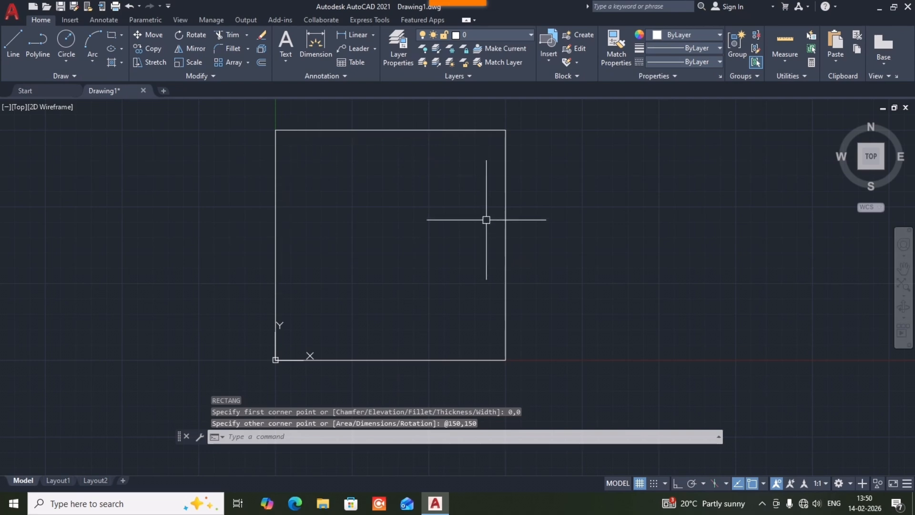
Step: Draw a circle inside the upper-left area of the square
{"action": "middle_click_drag", "start_coordinate": [420, 227], "coordinate": [474, 237]}
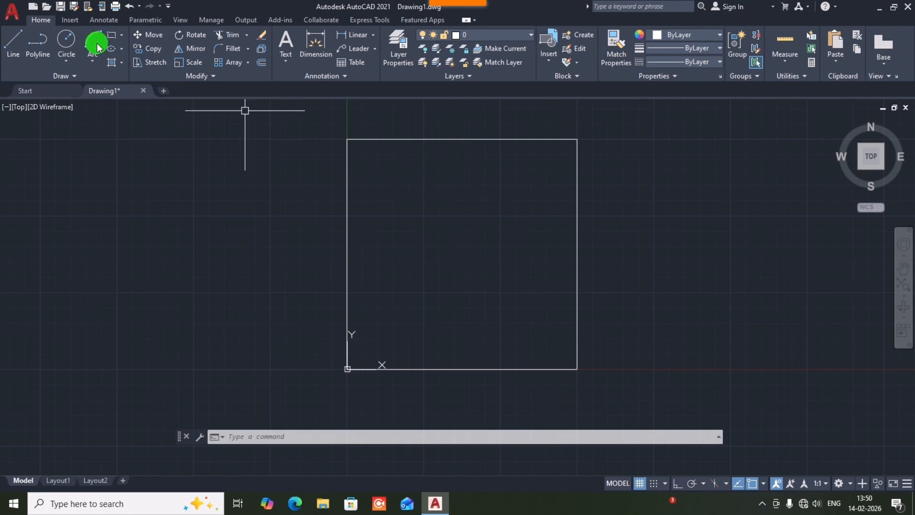
{"action": "left_click", "coordinate": [67, 39]}
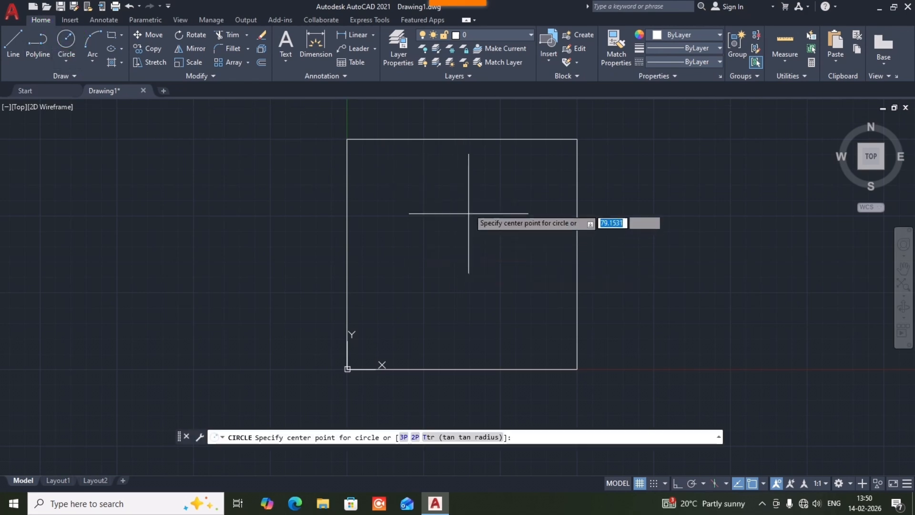
{"action": "left_click", "coordinate": [416, 192]}
{"action": "left_click", "coordinate": [431, 227]}
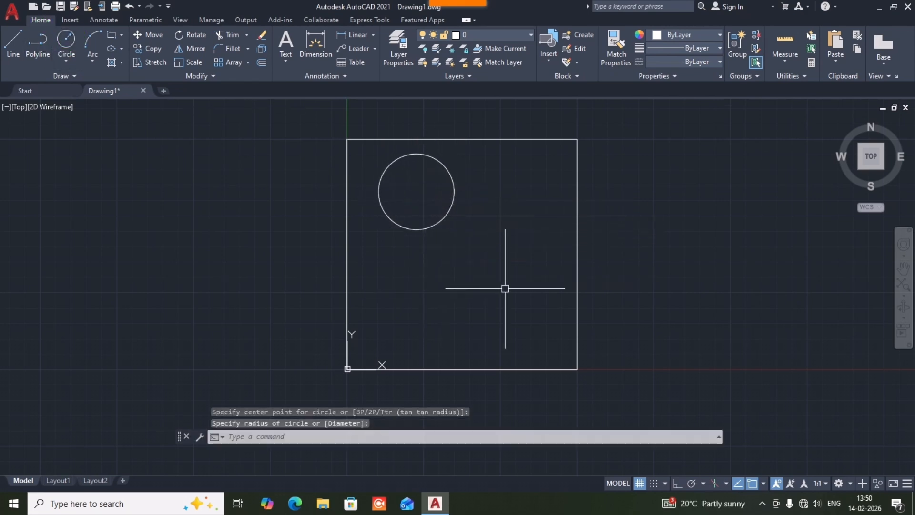
Step: Draw a circle with a radius of about 35.75 outside the square, beyond its right edge
{"action": "left_click", "coordinate": [66, 38]}
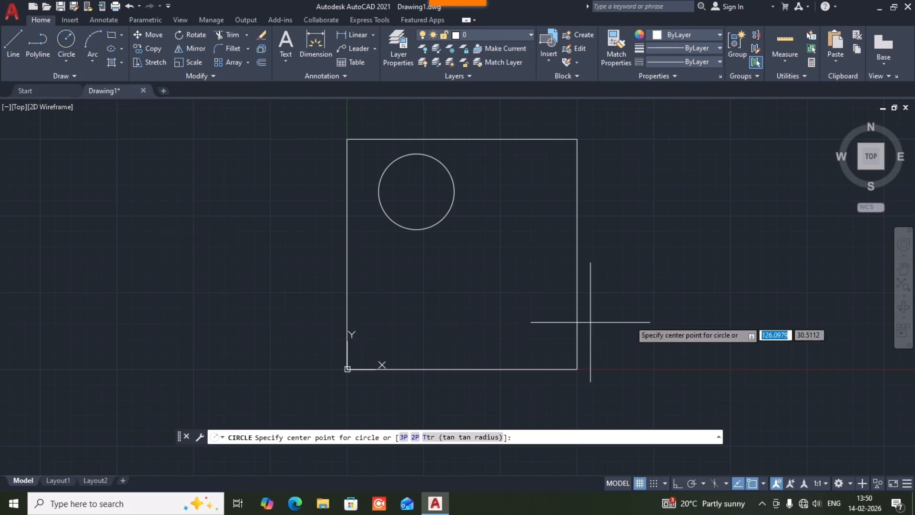
{"action": "left_click", "coordinate": [685, 210]}
{"action": "left_click", "coordinate": [699, 263]}
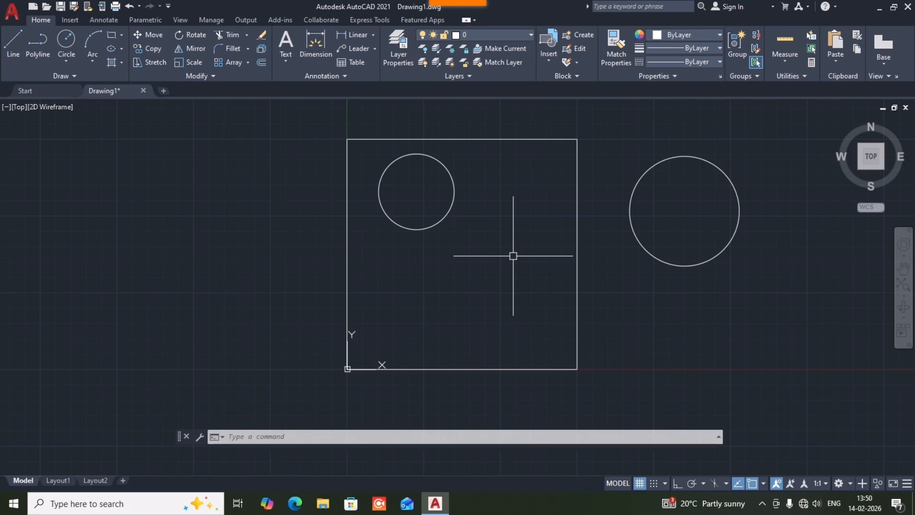
Step: Turn limits checking ON with the LIMITS command
{"action": "type", "text": "limits"}
{"action": "key", "text": "Return"}
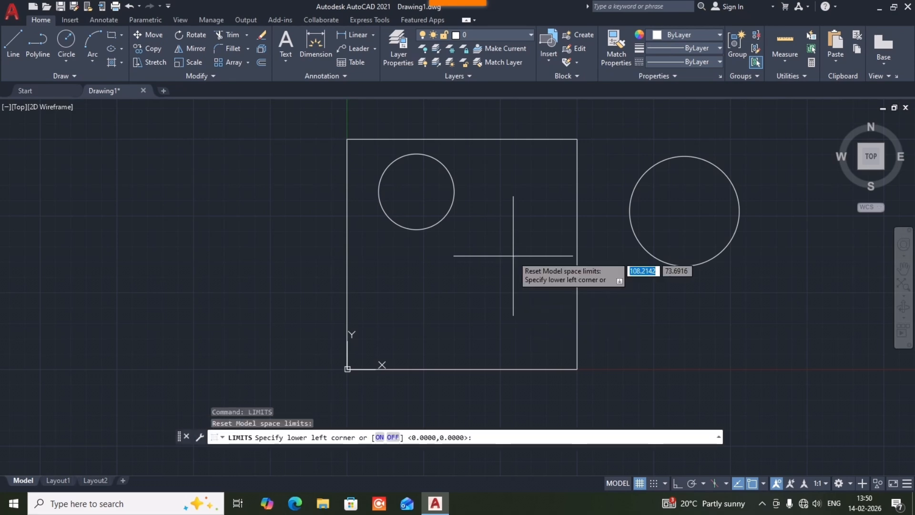
{"action": "left_click", "coordinate": [377, 437]}
{"action": "mouse_move", "coordinate": [377, 443]}
{"action": "left_mouse_down"}
{"action": "mouse_move", "coordinate": [393, 443]}
{"action": "mouse_move", "coordinate": [381, 443]}
{"action": "left_mouse_up"}
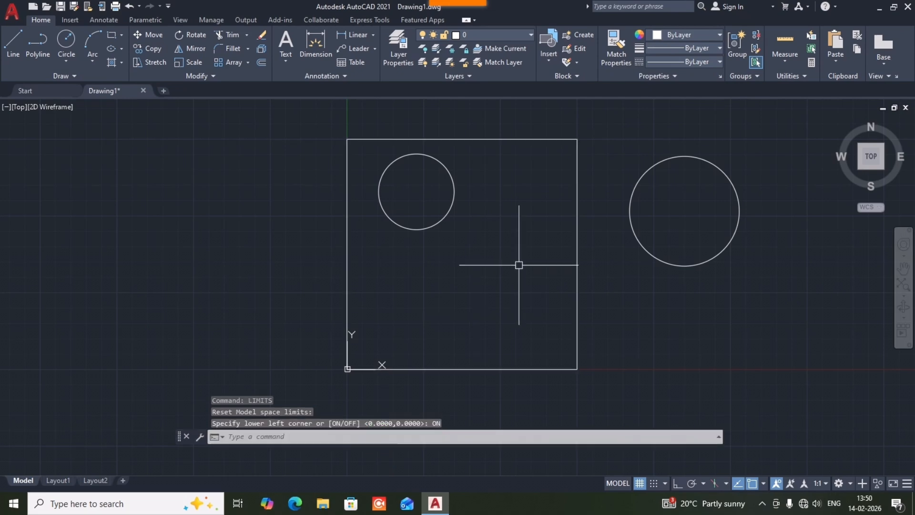
Step: Draw a circle with a radius of about 32 inside the square, below the existing small circle
{"action": "middle_click_drag", "start_coordinate": [517, 264], "coordinate": [472, 267]}
{"action": "left_click", "coordinate": [70, 65]}
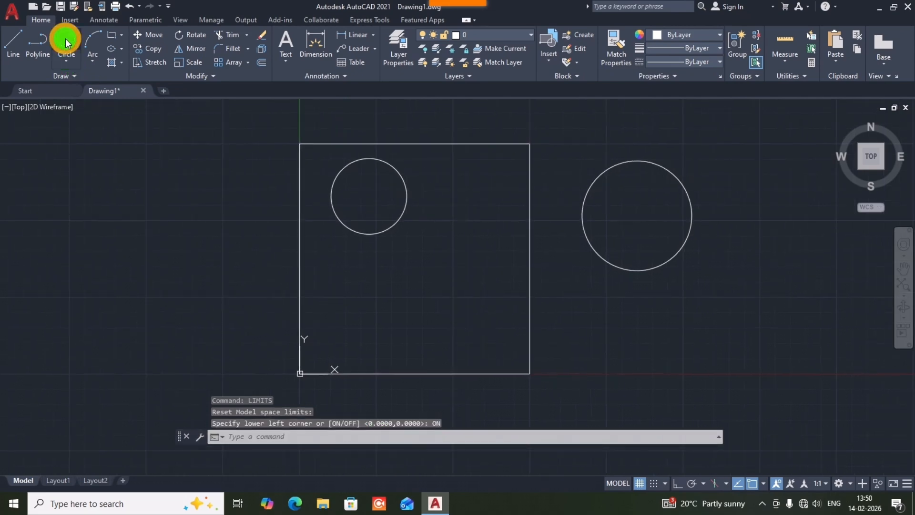
{"action": "left_click", "coordinate": [389, 289]}
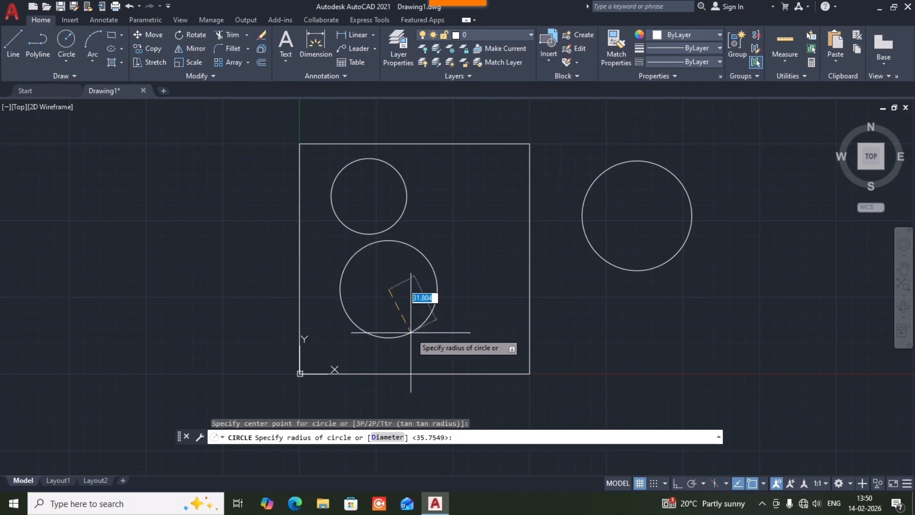
{"action": "left_click", "coordinate": [430, 315]}
Step: Try to centre a circle outside the limits, right of the square, and draw it inside near the square's right edge instead
{"action": "left_click", "coordinate": [68, 43]}
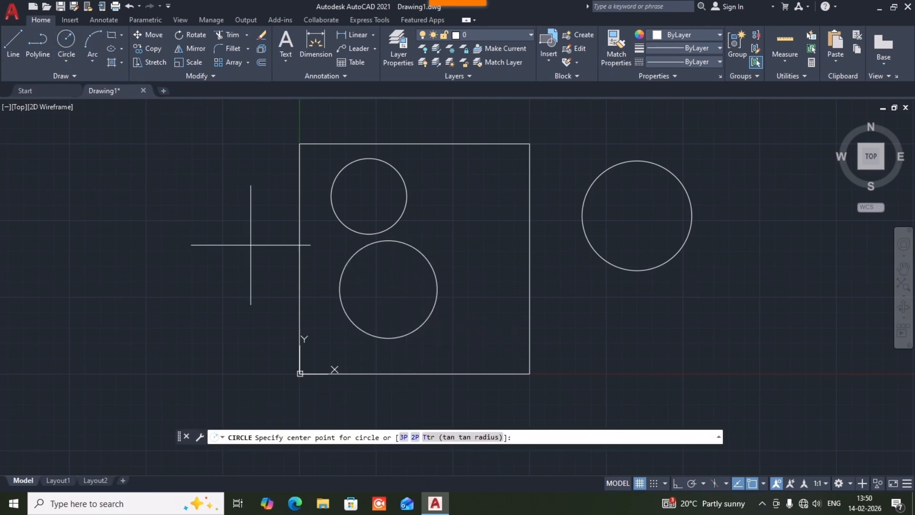
{"action": "left_click", "coordinate": [607, 312]}
{"action": "left_click", "coordinate": [679, 299]}
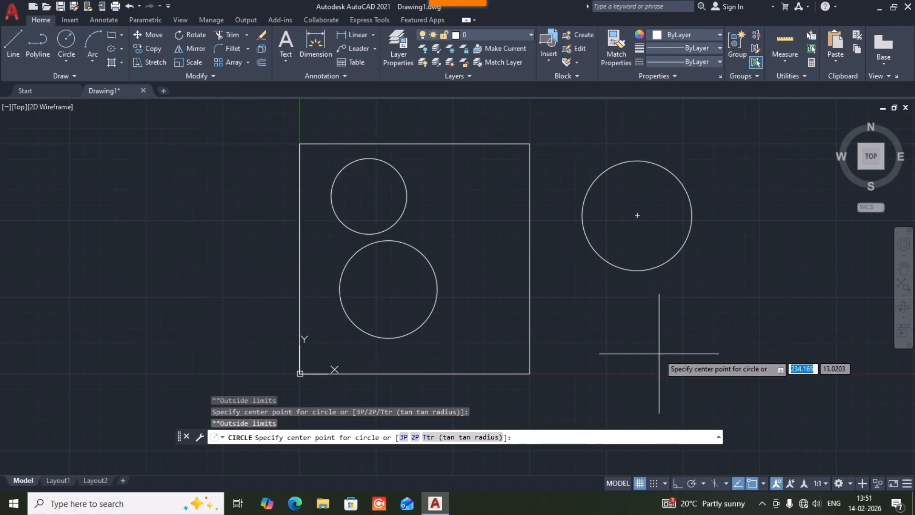
{"action": "left_click", "coordinate": [486, 269]}
{"action": "left_click", "coordinate": [489, 314]}
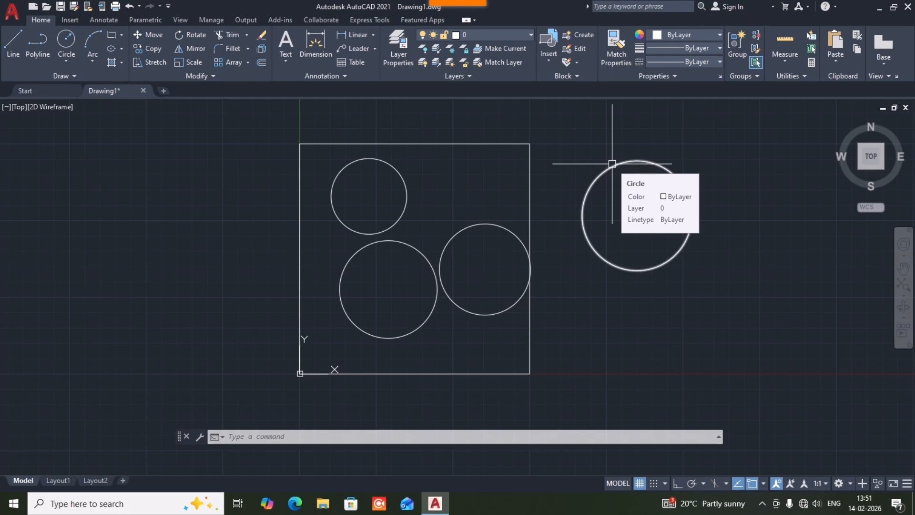
Step: Turn limits checking OFF with the LIMITS command
{"action": "type", "text": "LIm"}
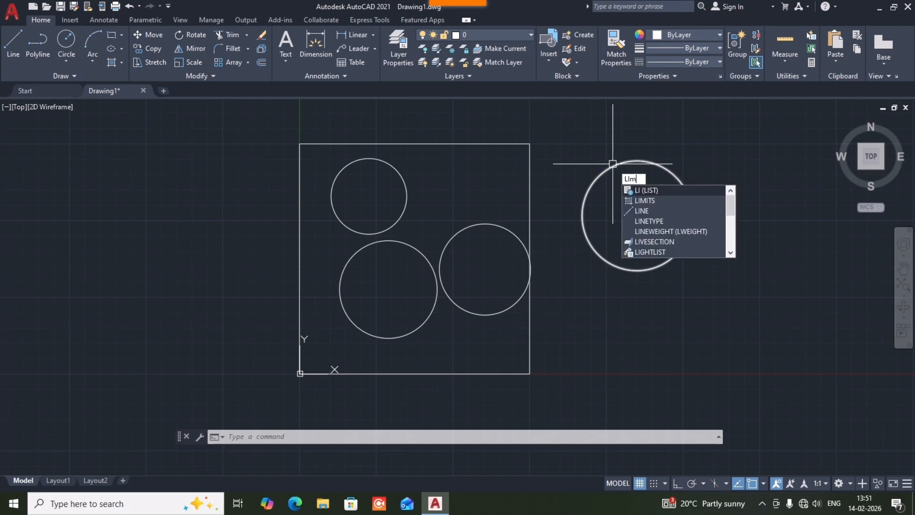
{"action": "key", "text": "Return"}
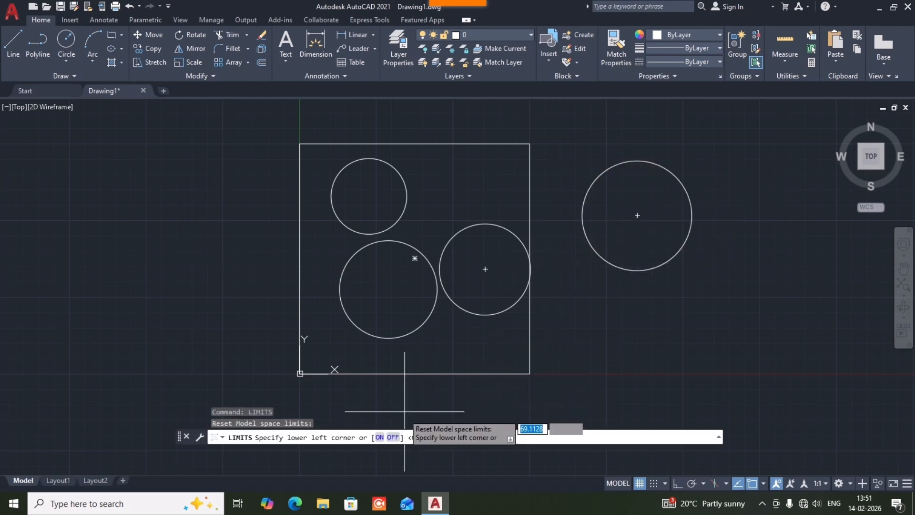
{"action": "left_click", "coordinate": [392, 437]}
Step: Draw a circle with a radius of about 40 outside the square, overlapping the existing outer circle
{"action": "left_click", "coordinate": [66, 40]}
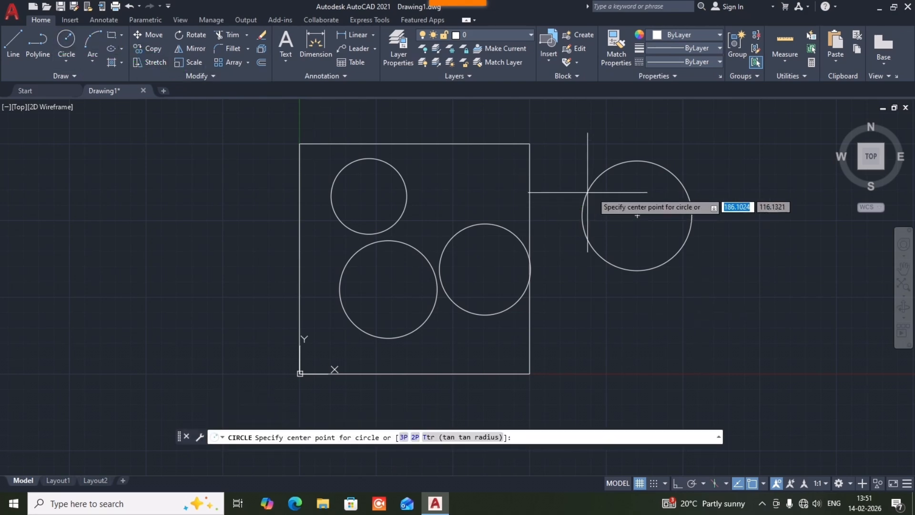
{"action": "left_click", "coordinate": [628, 199]}
{"action": "left_click", "coordinate": [590, 248]}
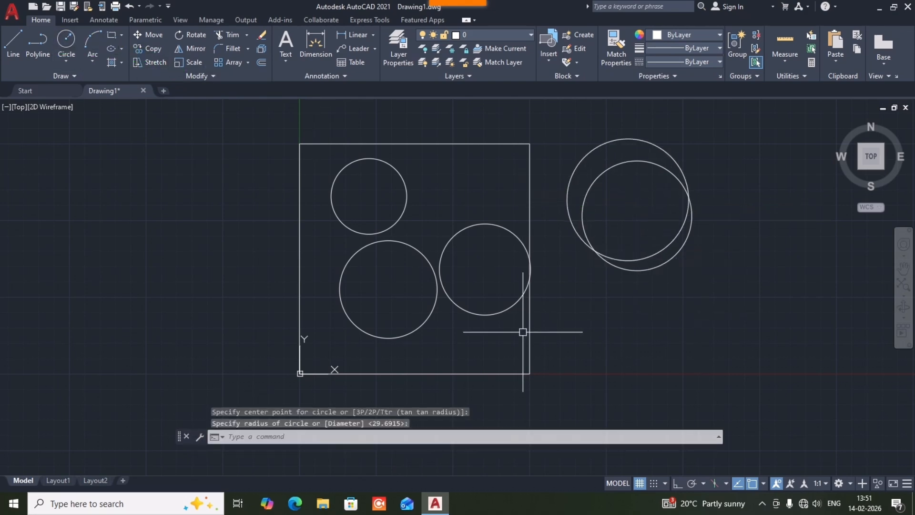
{"action": "scroll", "coordinate": [552, 284], "scroll_direction": "down", "scroll_amount": 2}
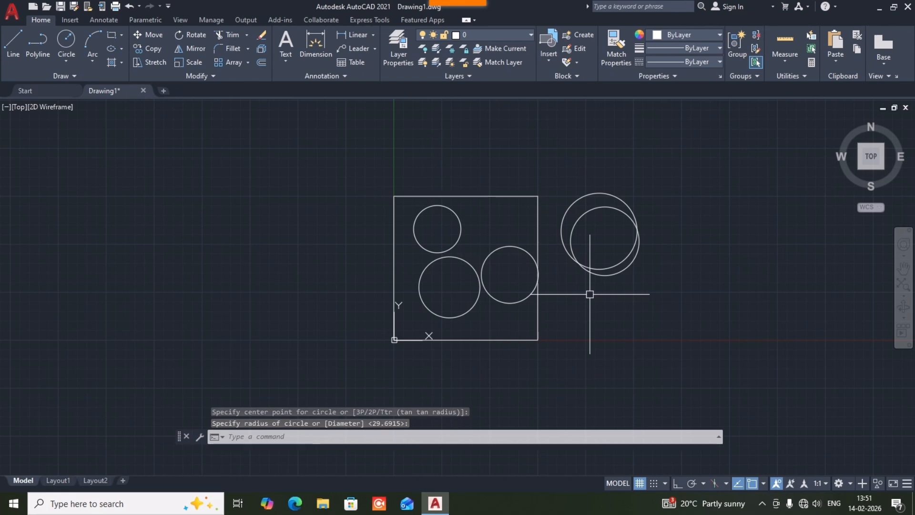
{"action": "scroll", "coordinate": [590, 294], "scroll_direction": "up", "scroll_amount": 2}
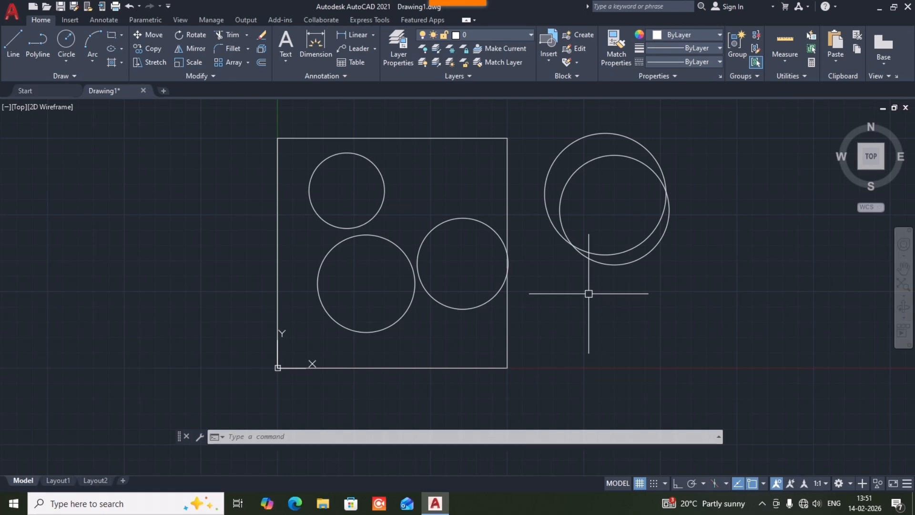
{"action": "middle_click_drag", "start_coordinate": [562, 288], "coordinate": [570, 298]}
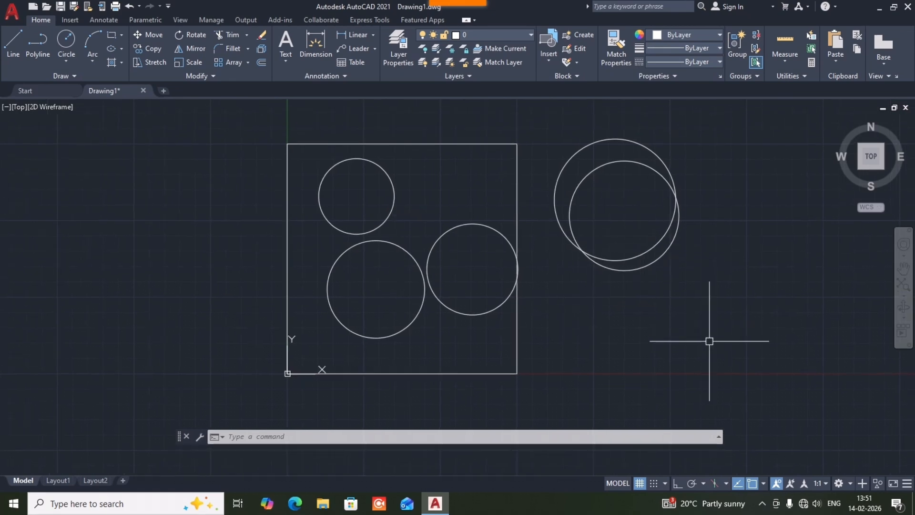
{"action": "left_click", "coordinate": [780, 372]}
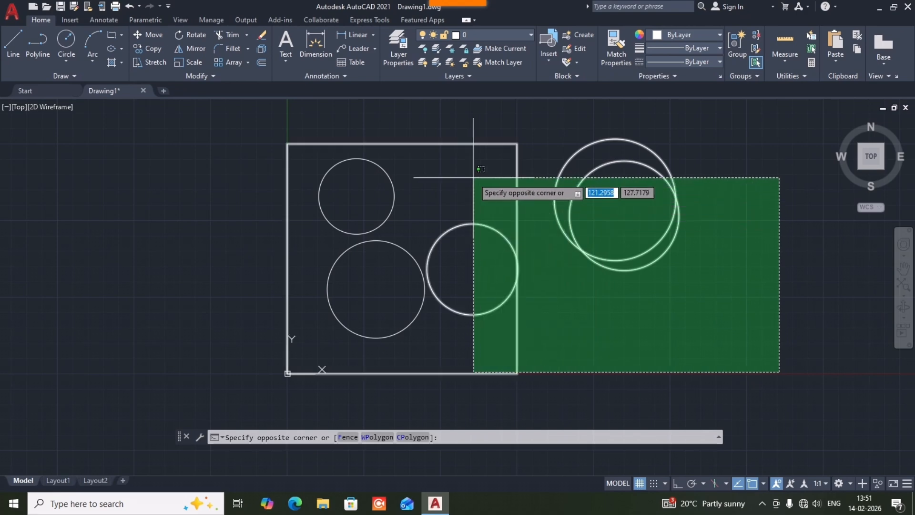
{"action": "left_click", "coordinate": [687, 272]}
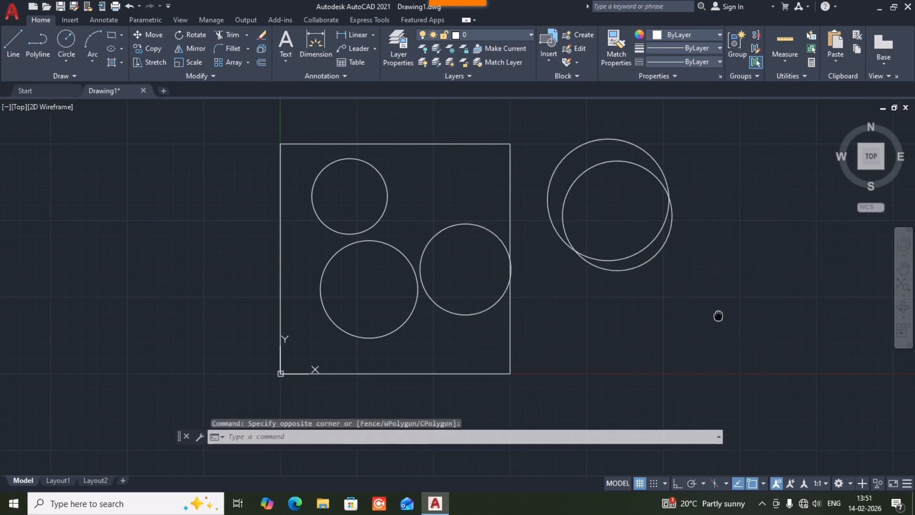
{"action": "mouse_move", "coordinate": [719, 317]}
{"action": "middle_mouse_down"}
{"action": "mouse_move", "coordinate": [595, 310]}
{"action": "mouse_move", "coordinate": [625, 323]}
{"action": "middle_mouse_up"}
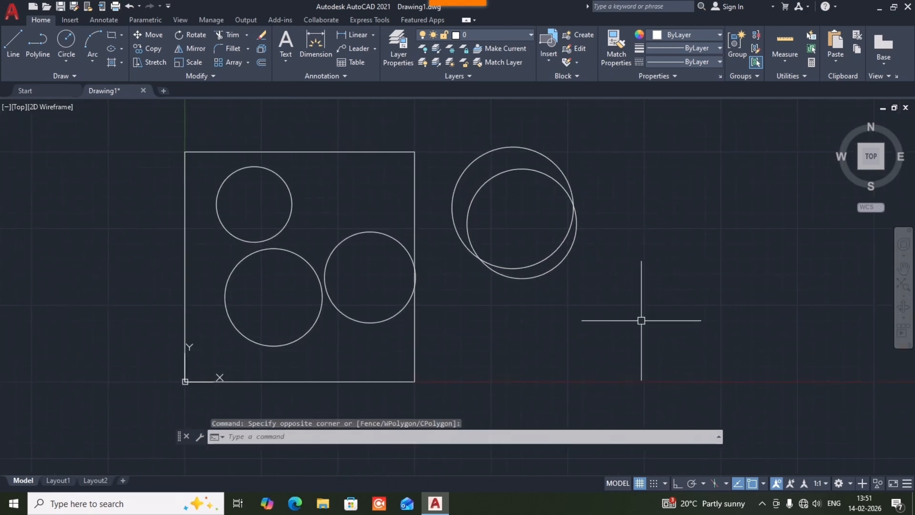
{"action": "mouse_move", "coordinate": [709, 288]}
{"action": "middle_mouse_down"}
{"action": "mouse_move", "coordinate": [623, 260]}
{"action": "mouse_move", "coordinate": [599, 268]}
{"action": "mouse_move", "coordinate": [605, 262]}
{"action": "mouse_move", "coordinate": [613, 276]}
{"action": "middle_mouse_up"}
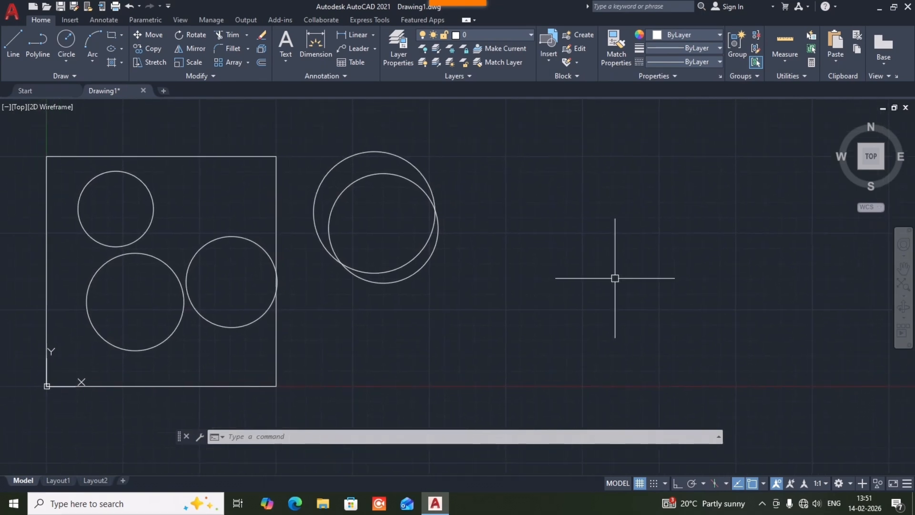
{"action": "left_click", "coordinate": [612, 323]}
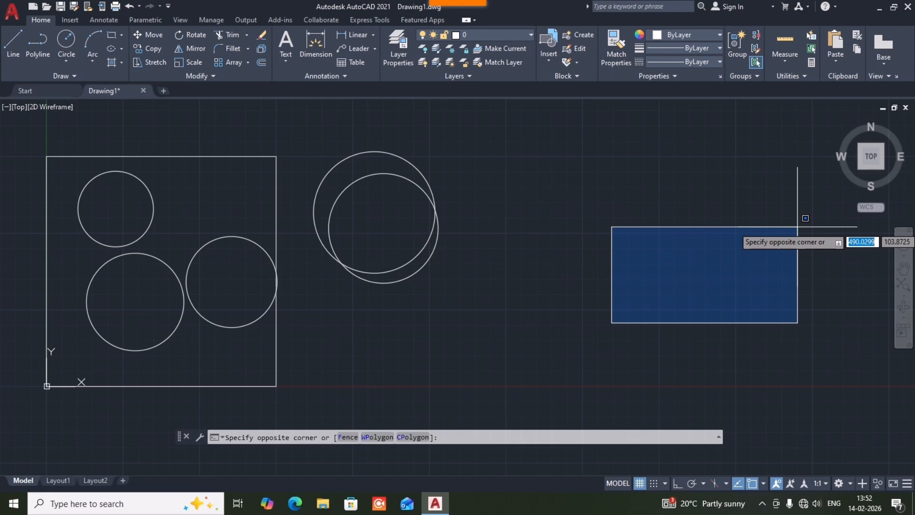
{"action": "left_click", "coordinate": [627, 241]}
{"action": "middle_click_drag", "start_coordinate": [511, 253], "coordinate": [660, 244]}
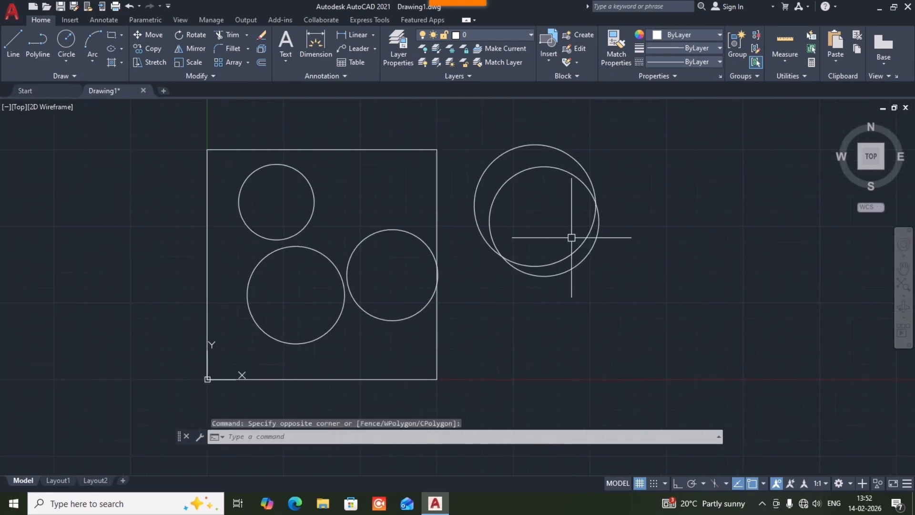
Step: Erase the square and all the circles from the drawing
{"action": "left_click", "coordinate": [658, 377]}
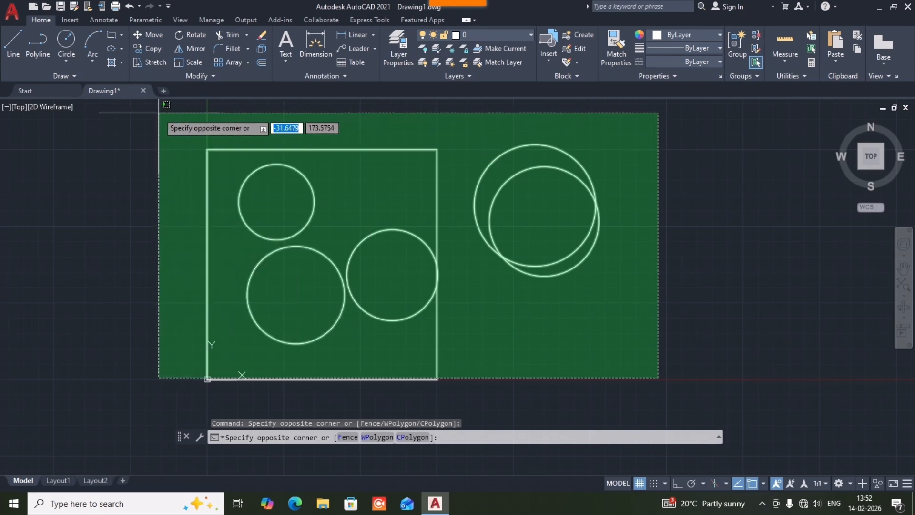
{"action": "left_click", "coordinate": [160, 113]}
{"action": "key", "text": "Delete"}
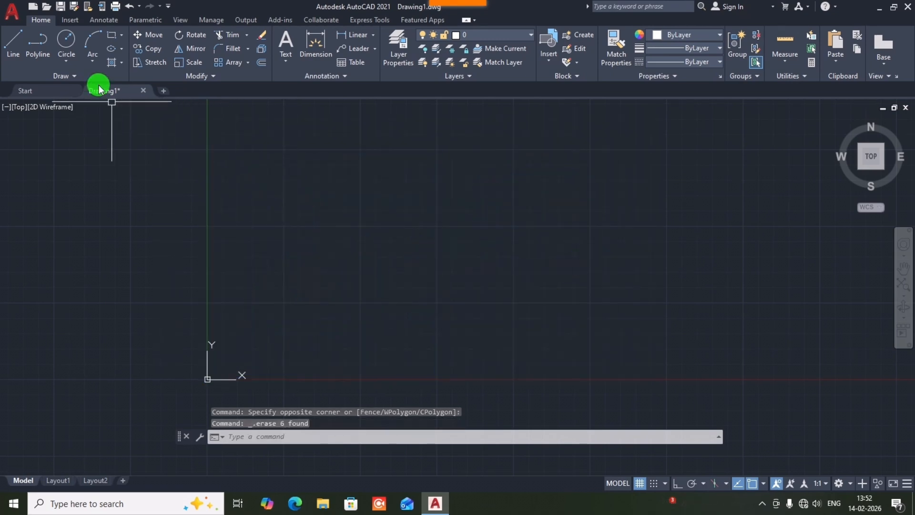
Step: Draw a circle with a radius of about 28 and a smaller circle to its right
{"action": "left_click", "coordinate": [68, 41]}
{"action": "left_click", "coordinate": [437, 223]}
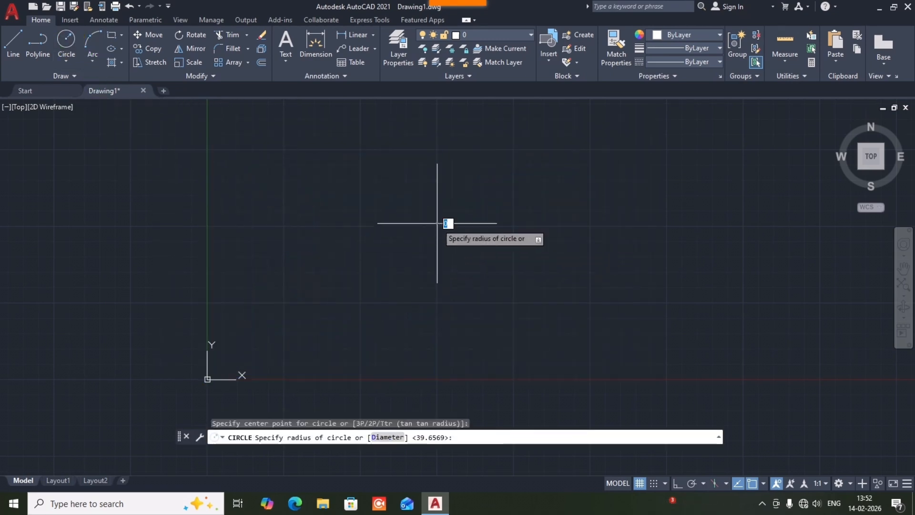
{"action": "left_click", "coordinate": [456, 262]}
{"action": "left_click", "coordinate": [66, 40]}
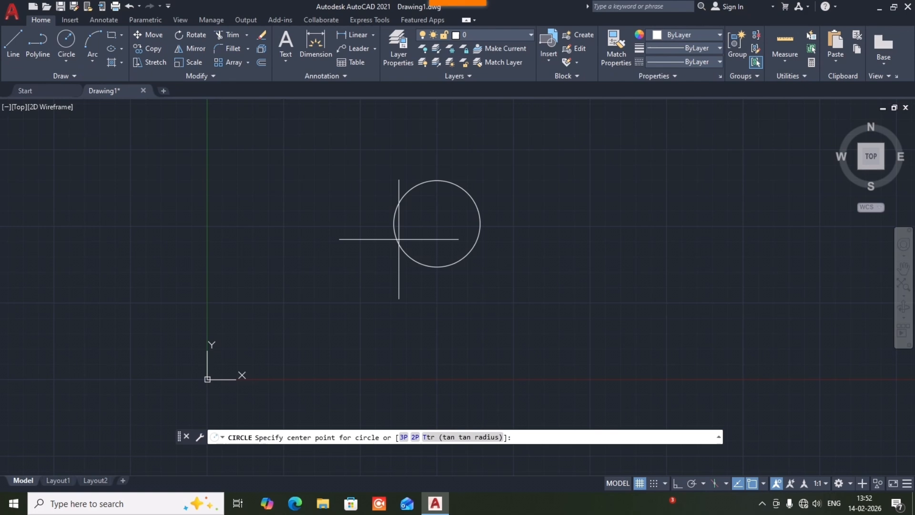
{"action": "left_click", "coordinate": [540, 225]}
{"action": "left_click", "coordinate": [561, 227]}
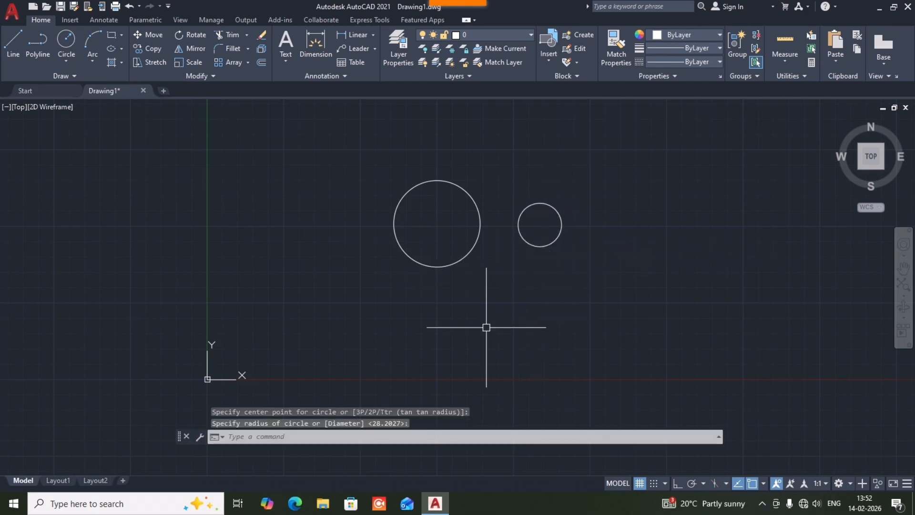
Step: Select both circles with a crossing window that only touches the large one, and clear the selection
{"action": "left_click", "coordinate": [623, 304]}
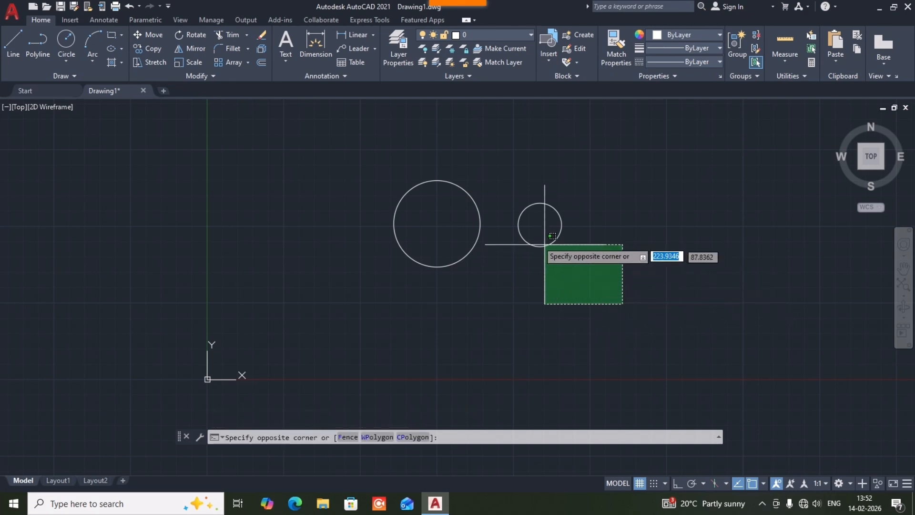
{"action": "left_click", "coordinate": [462, 221]}
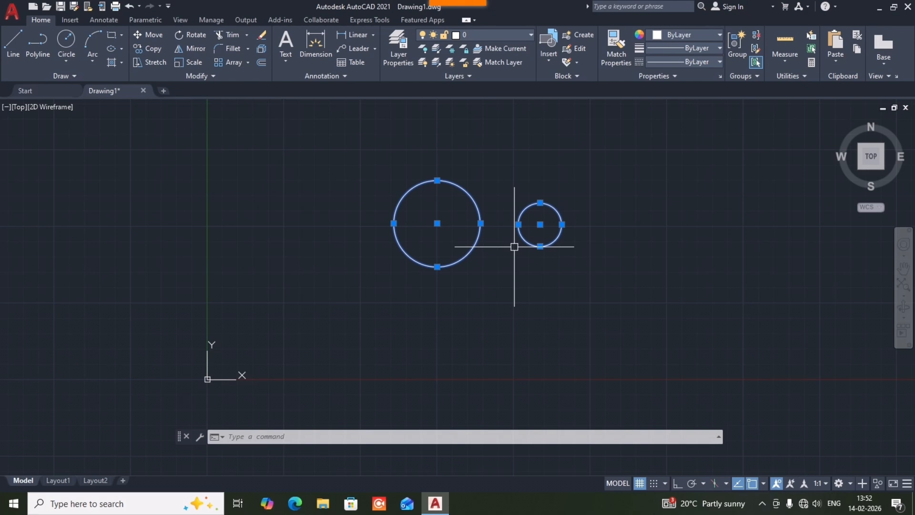
{"action": "key", "text": "Escape"}
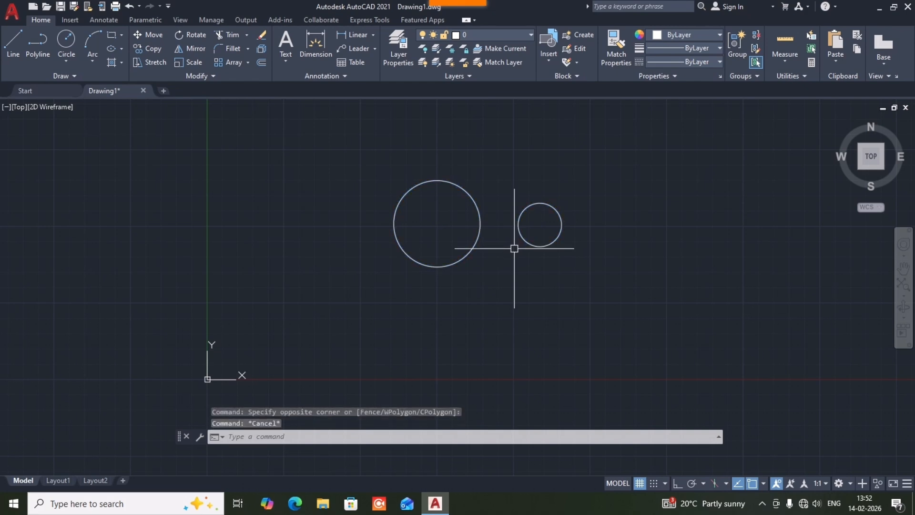
Step: Select the large circle with an enclosing window, add the small circle with a crossing window, and clear the selection
{"action": "left_click", "coordinate": [342, 155]}
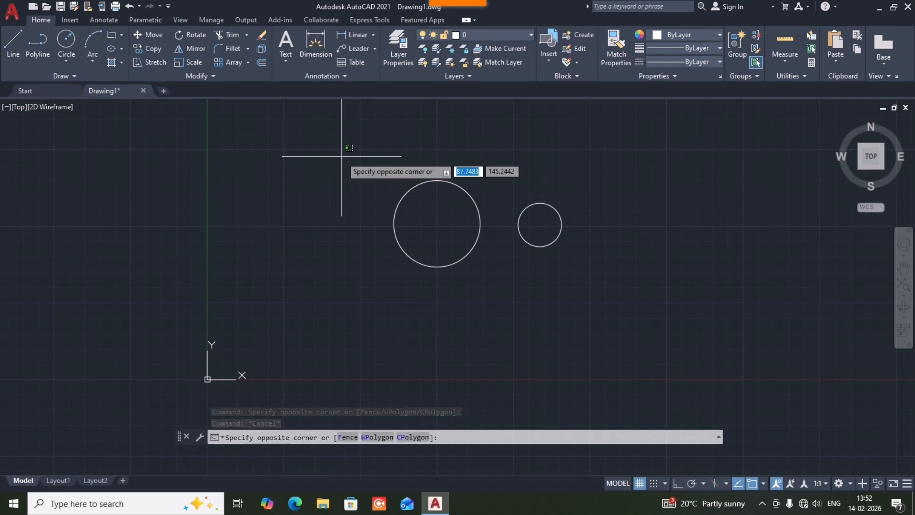
{"action": "left_click", "coordinate": [542, 302]}
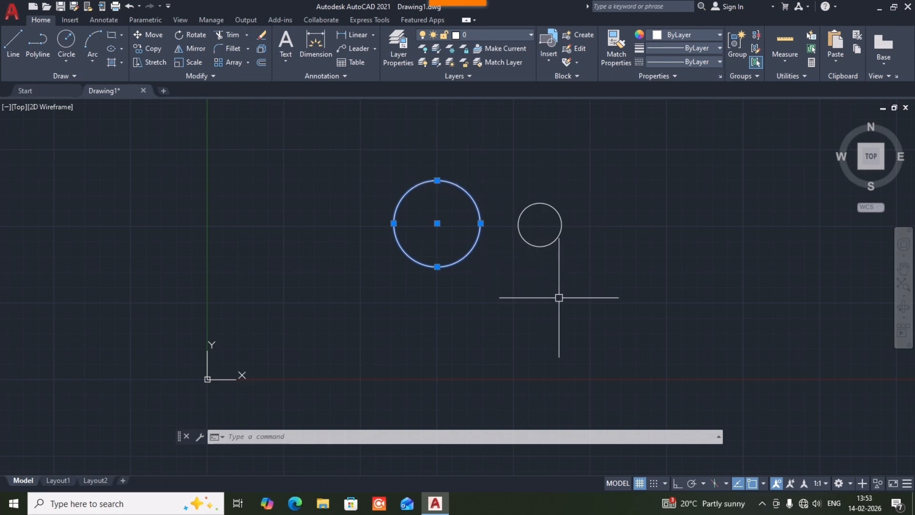
{"action": "left_click", "coordinate": [607, 306]}
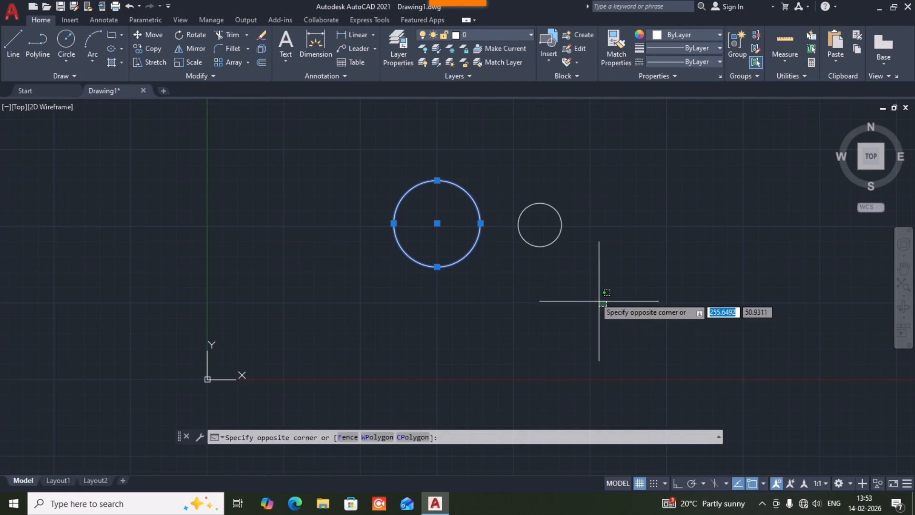
{"action": "left_click", "coordinate": [470, 235]}
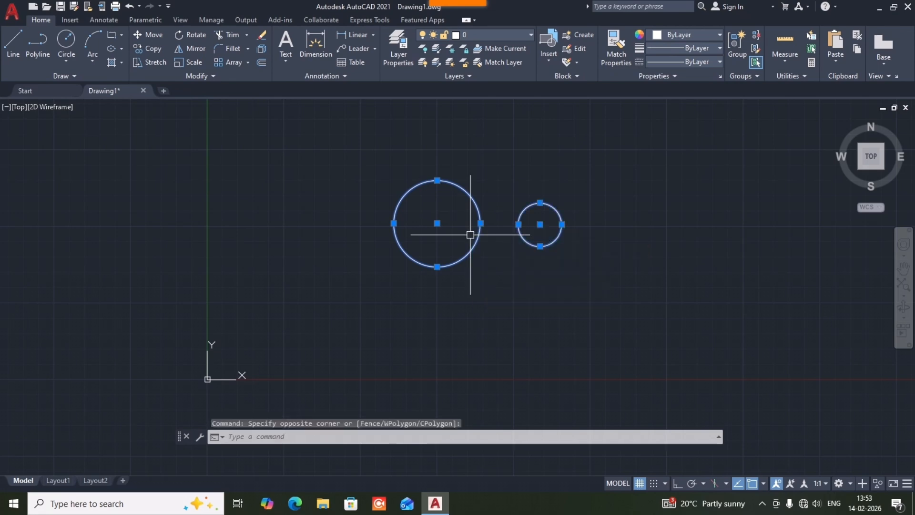
{"action": "key", "text": "Escape"}
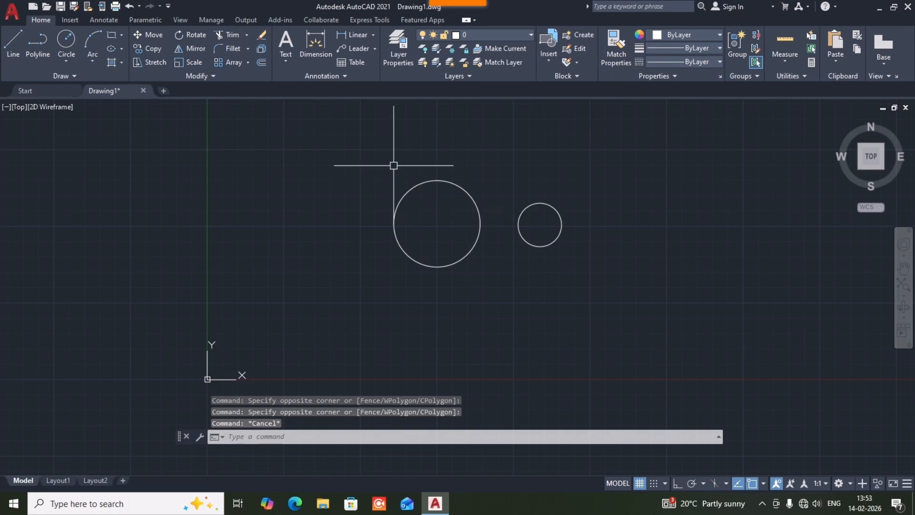
Step: Repeat the enclosing window on the large circle and the crossing window on the small one, and clear the selection
{"action": "left_click", "coordinate": [355, 151]}
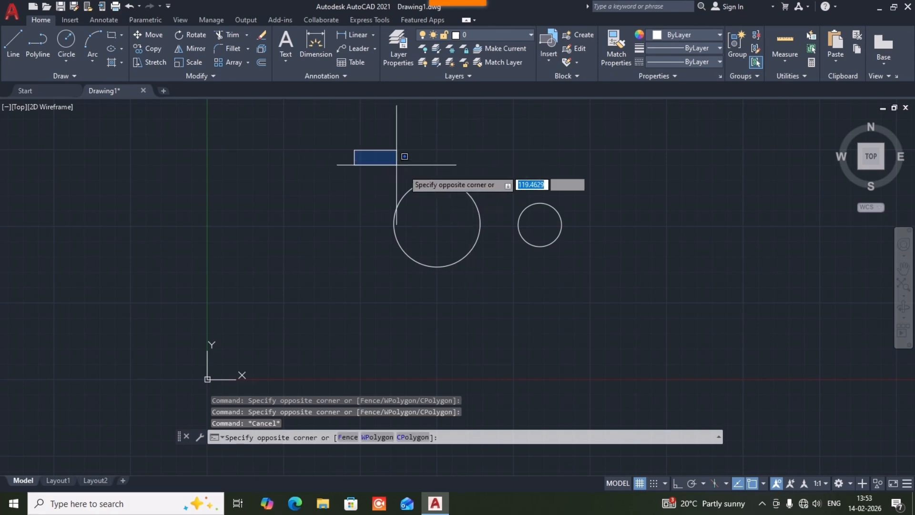
{"action": "left_click", "coordinate": [540, 297]}
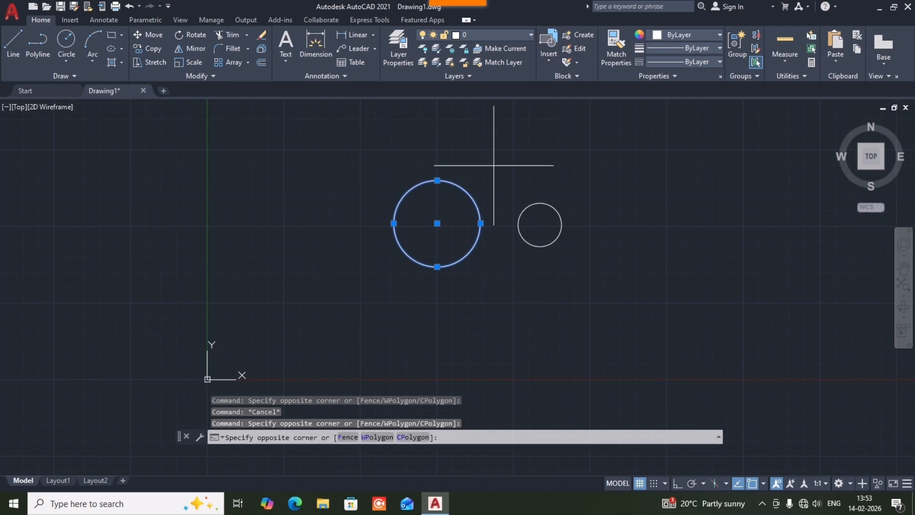
{"action": "left_click", "coordinate": [663, 286]}
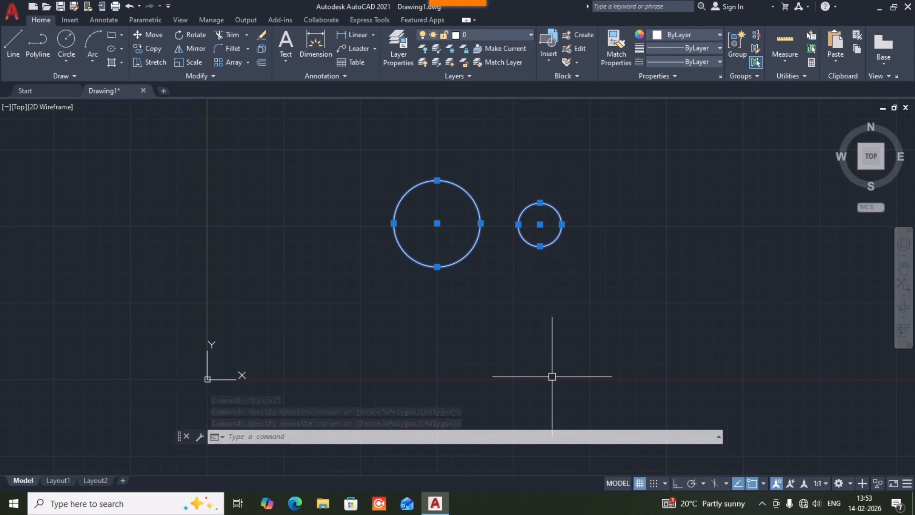
{"action": "key", "text": "Escape"}
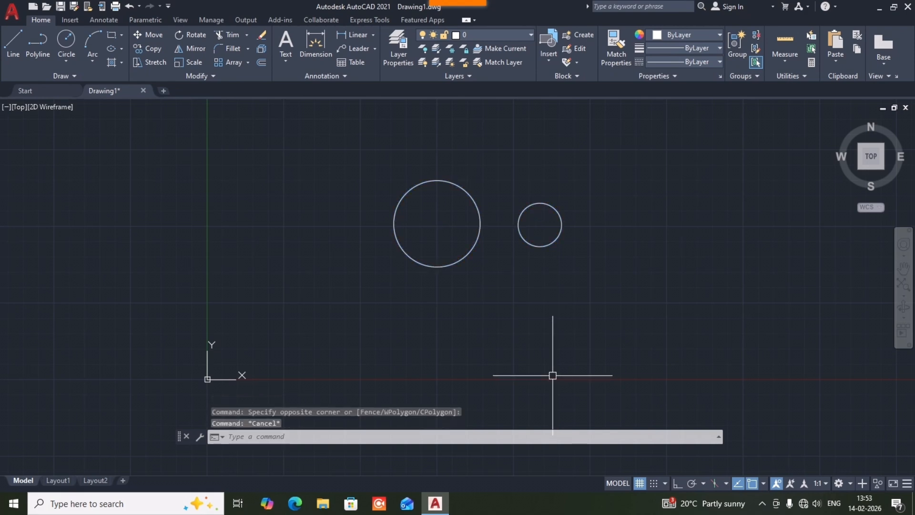
Step: Select both circles with a crossing lasso and clear the selection
{"action": "left_click", "coordinate": [699, 338]}
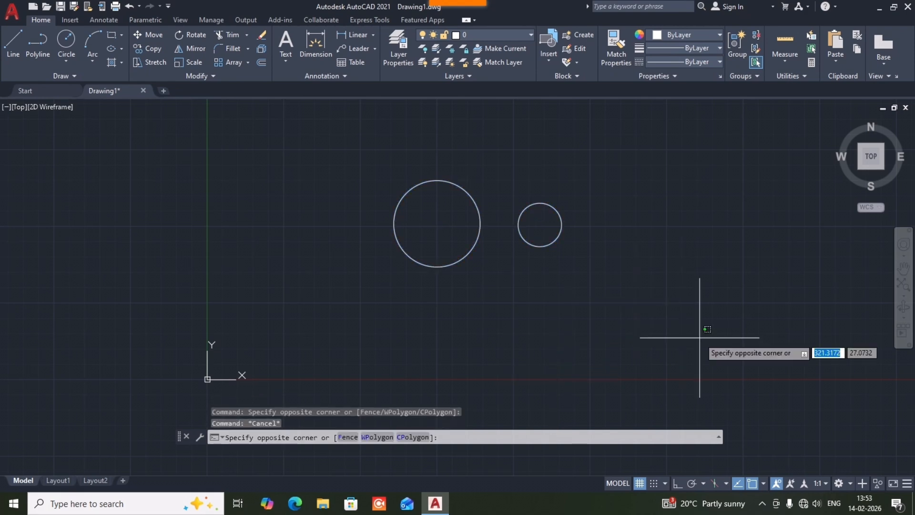
{"action": "left_click", "coordinate": [609, 252]}
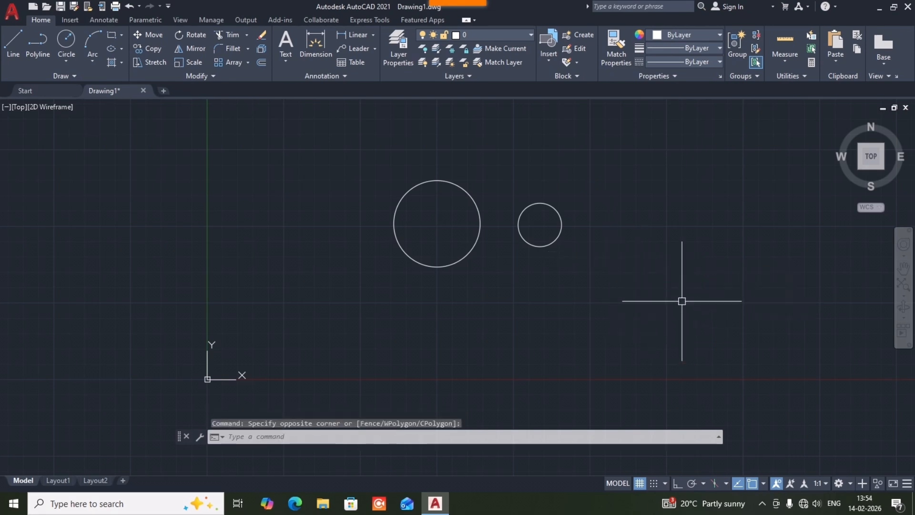
{"action": "mouse_move", "coordinate": [682, 301]}
{"action": "left_mouse_down"}
{"action": "mouse_move", "coordinate": [649, 257]}
{"action": "mouse_move", "coordinate": [613, 231]}
{"action": "mouse_move", "coordinate": [670, 129]}
{"action": "mouse_move", "coordinate": [730, 215]}
{"action": "mouse_move", "coordinate": [736, 337]}
{"action": "mouse_move", "coordinate": [555, 159]}
{"action": "mouse_move", "coordinate": [620, 196]}
{"action": "left_mouse_up"}
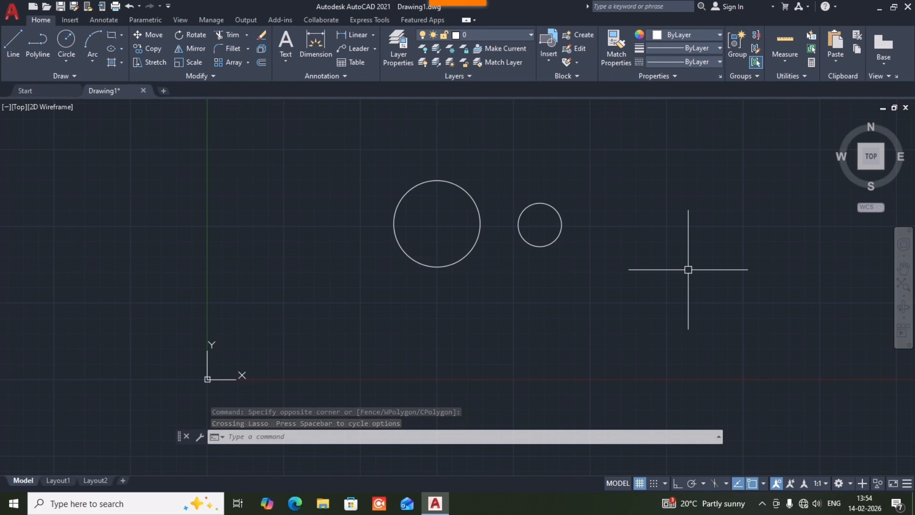
{"action": "mouse_move", "coordinate": [688, 269]}
{"action": "left_mouse_down"}
{"action": "mouse_move", "coordinate": [656, 224]}
{"action": "mouse_move", "coordinate": [498, 169]}
{"action": "mouse_move", "coordinate": [478, 260]}
{"action": "mouse_move", "coordinate": [515, 285]}
{"action": "mouse_move", "coordinate": [557, 261]}
{"action": "left_mouse_up"}
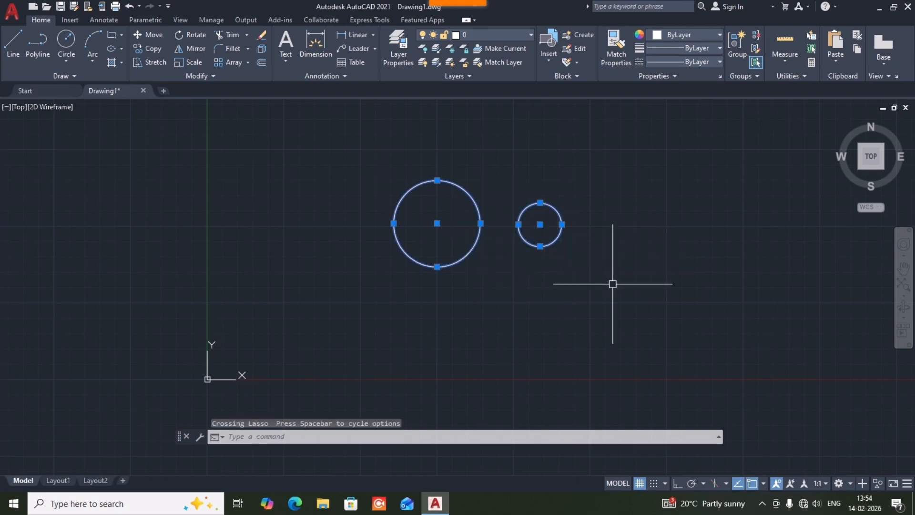
{"action": "key", "text": "Escape"}
Step: Try crossing and window boxes in the empty area beside the circles, and select the small circle with a window lasso before clearing the selection
{"action": "left_click", "coordinate": [666, 288]}
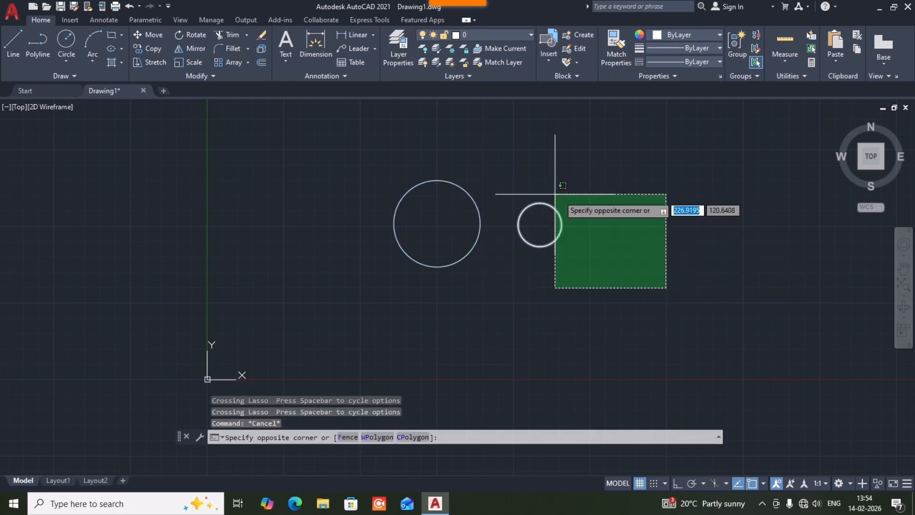
{"action": "left_click", "coordinate": [623, 250]}
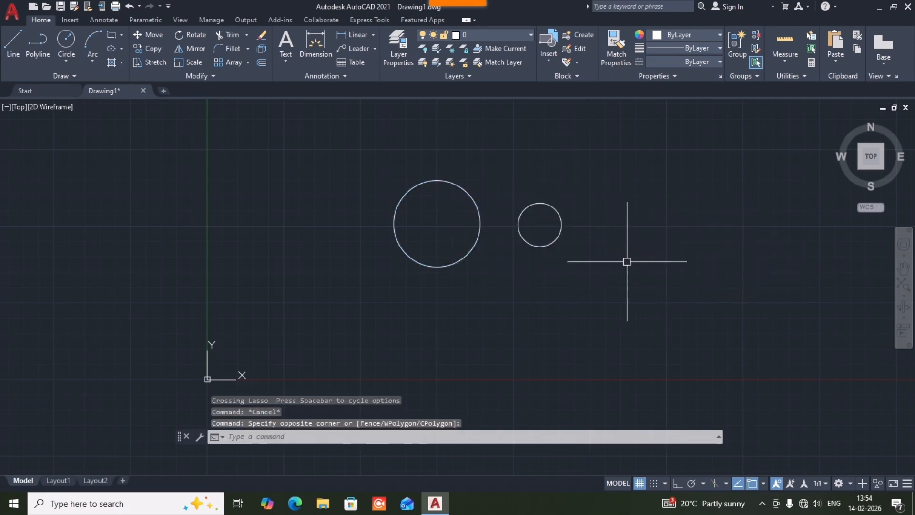
{"action": "left_click", "coordinate": [677, 288]}
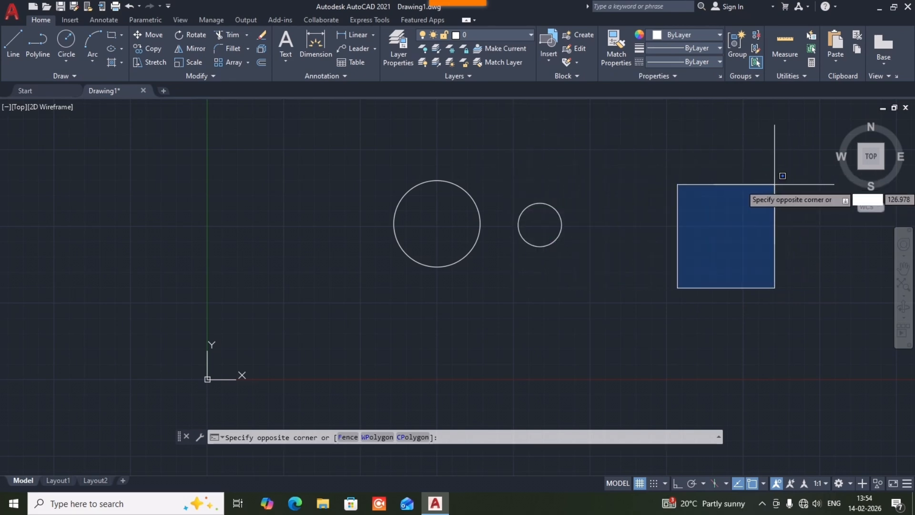
{"action": "left_click", "coordinate": [645, 238]}
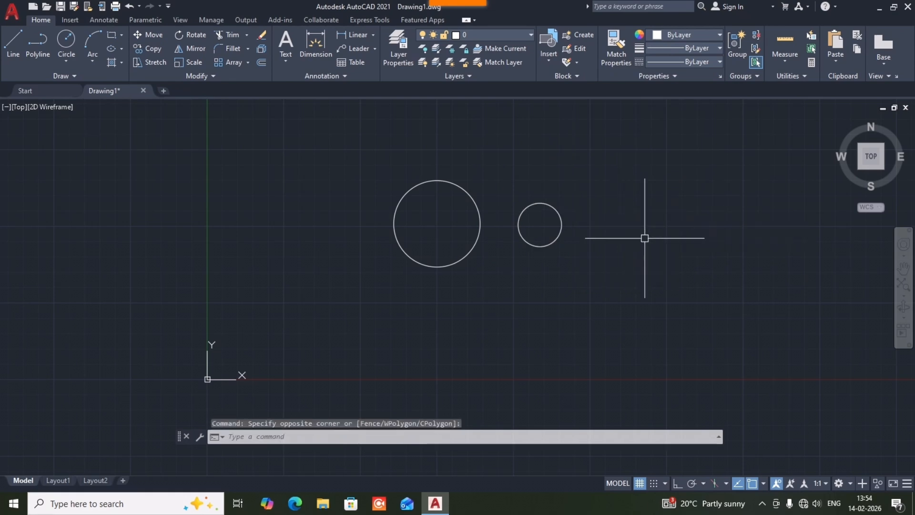
{"action": "mouse_move", "coordinate": [674, 275]}
{"action": "left_mouse_down"}
{"action": "mouse_move", "coordinate": [639, 206]}
{"action": "mouse_move", "coordinate": [562, 147]}
{"action": "mouse_move", "coordinate": [565, 292]}
{"action": "mouse_move", "coordinate": [680, 316]}
{"action": "mouse_move", "coordinate": [726, 337]}
{"action": "left_mouse_up"}
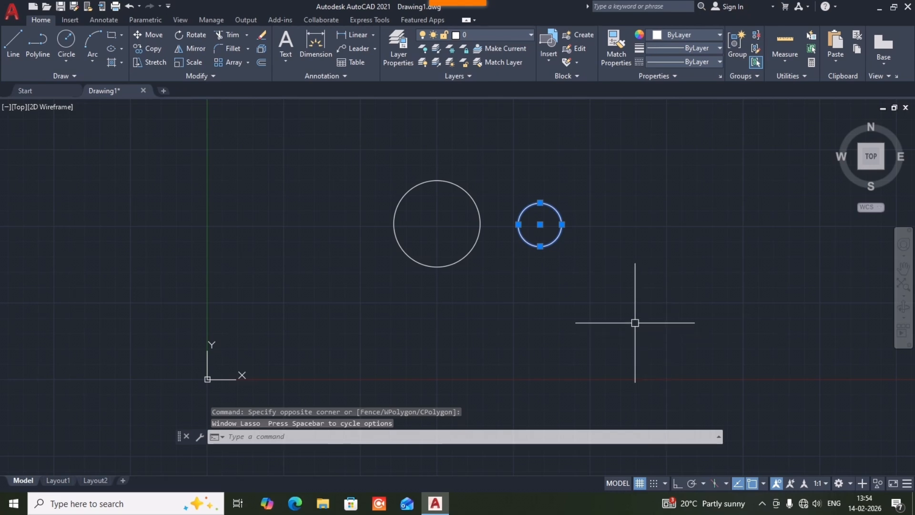
{"action": "key", "text": "Escape"}
Step: Select both circles with a crossing window and erase them
{"action": "left_click", "coordinate": [628, 309]}
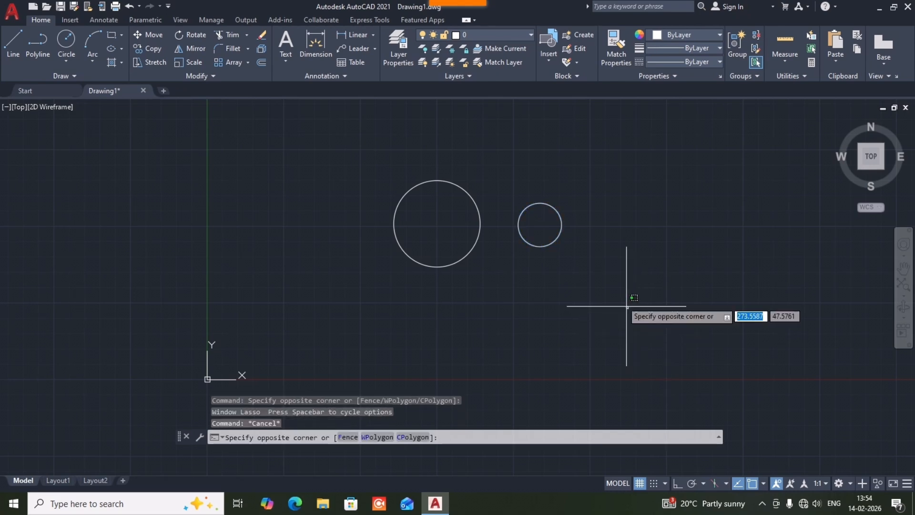
{"action": "left_click", "coordinate": [366, 144]}
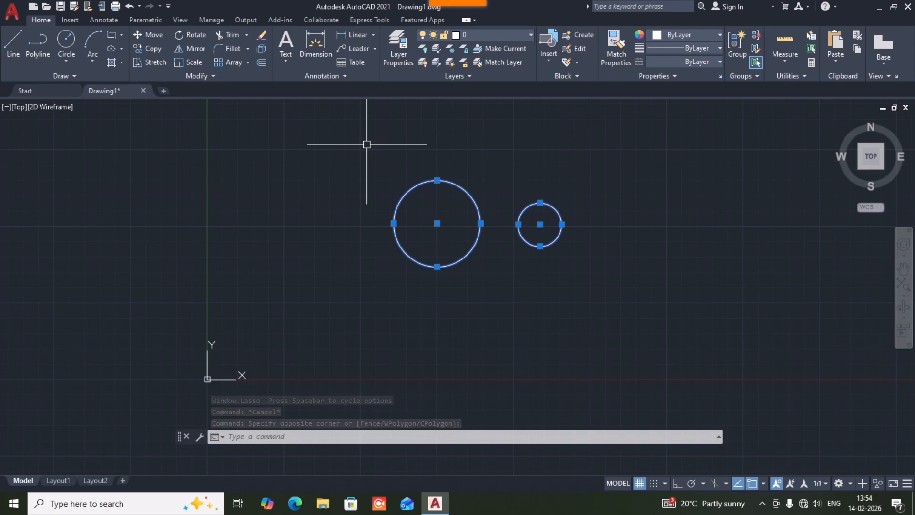
{"action": "type", "text": "E"}
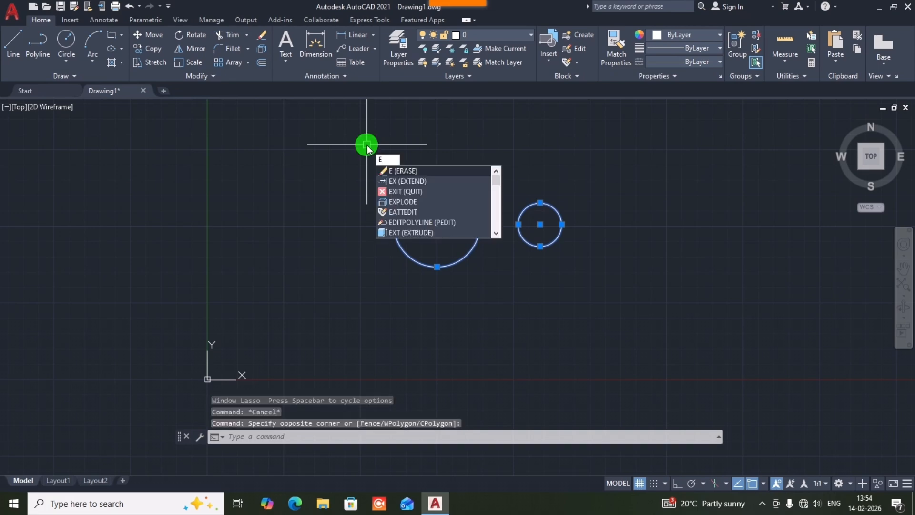
{"action": "key", "text": "Return"}
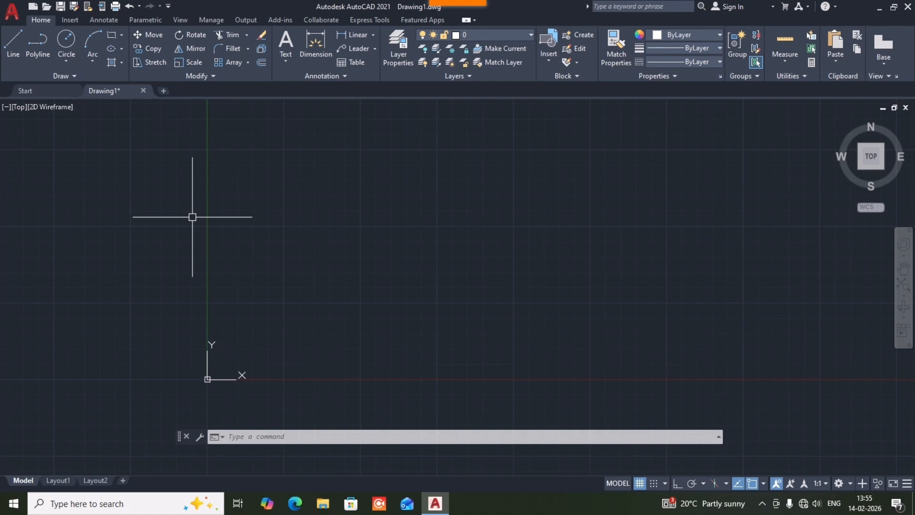
{"action": "left_click", "coordinate": [14, 47]}
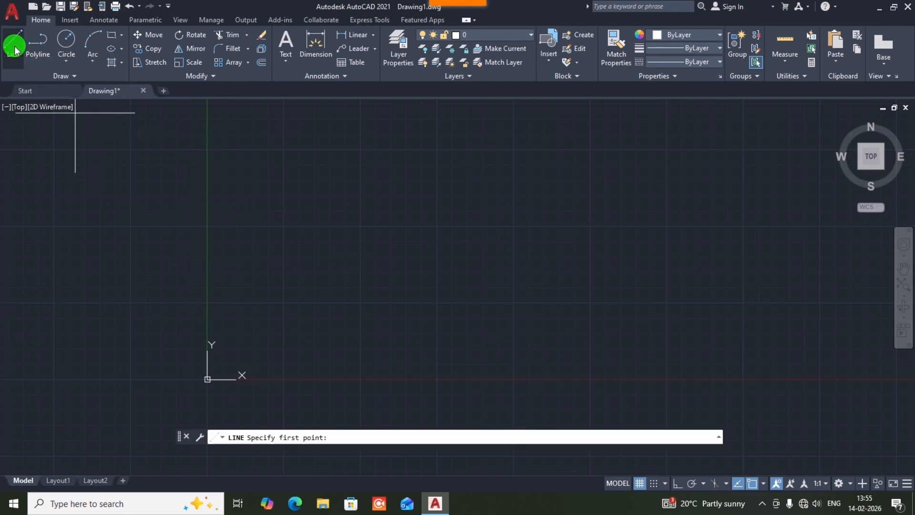
{"action": "left_click", "coordinate": [357, 228]}
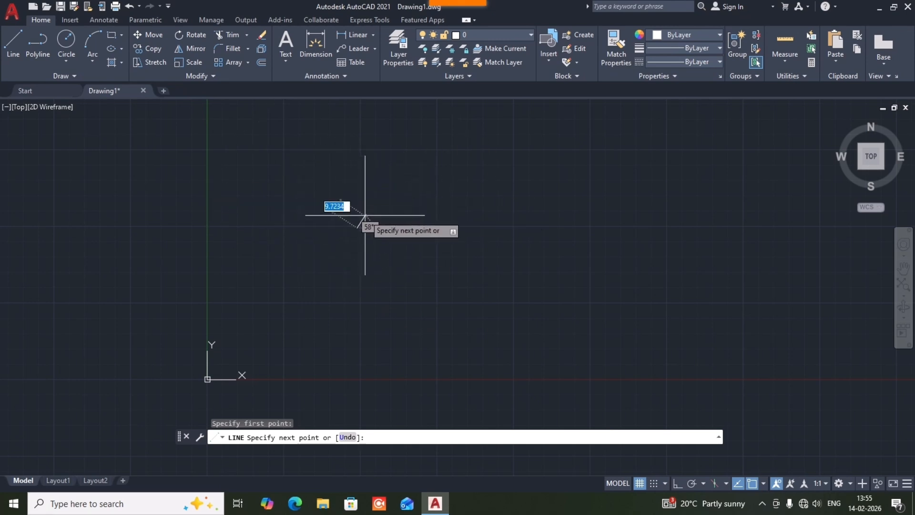
{"action": "key", "text": "Escape"}
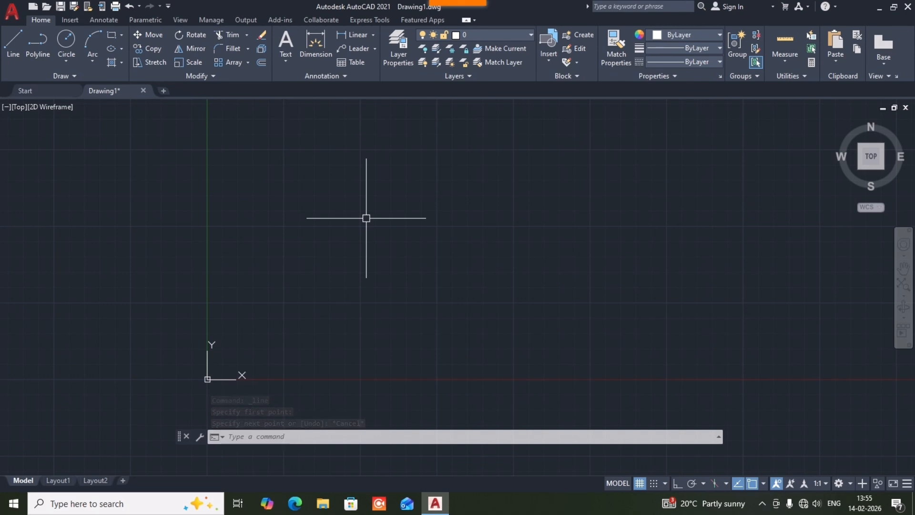
Step: Draw the top side of a square as a 100-unit horizontal line running rightward, with Ortho mode turned on
{"action": "type", "text": "L"}
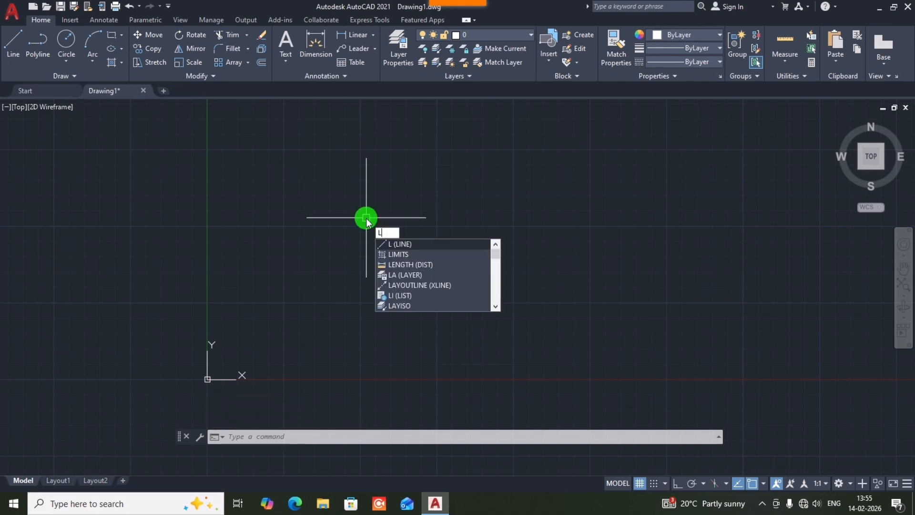
{"action": "key", "text": "Return"}
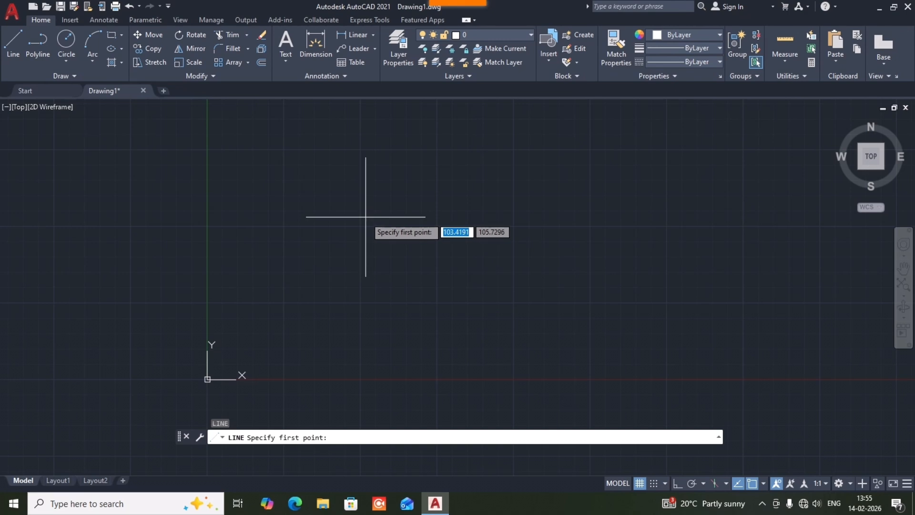
{"action": "left_click", "coordinate": [232, 435]}
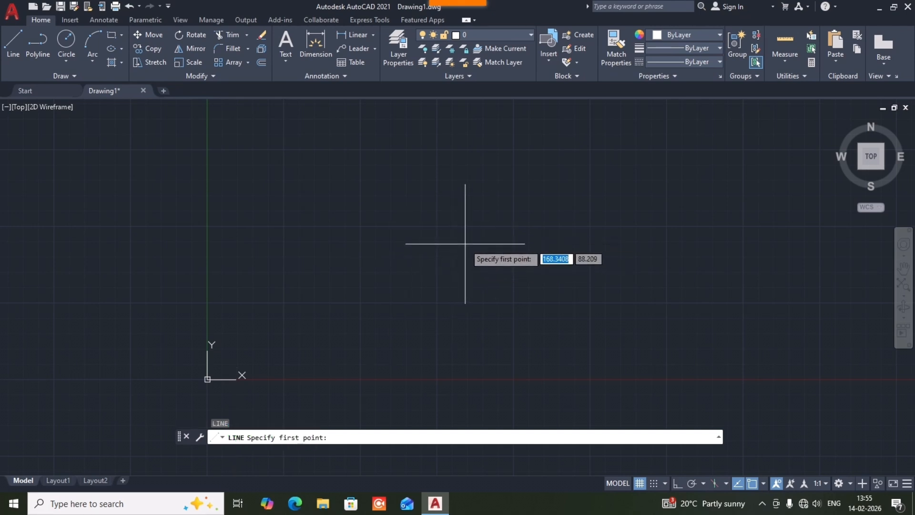
{"action": "left_click", "coordinate": [428, 235]}
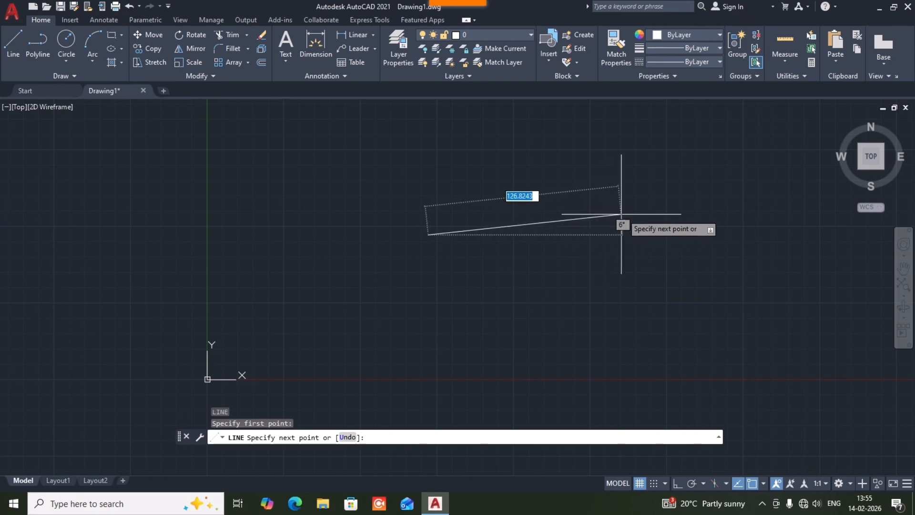
{"action": "left_click", "coordinate": [681, 485]}
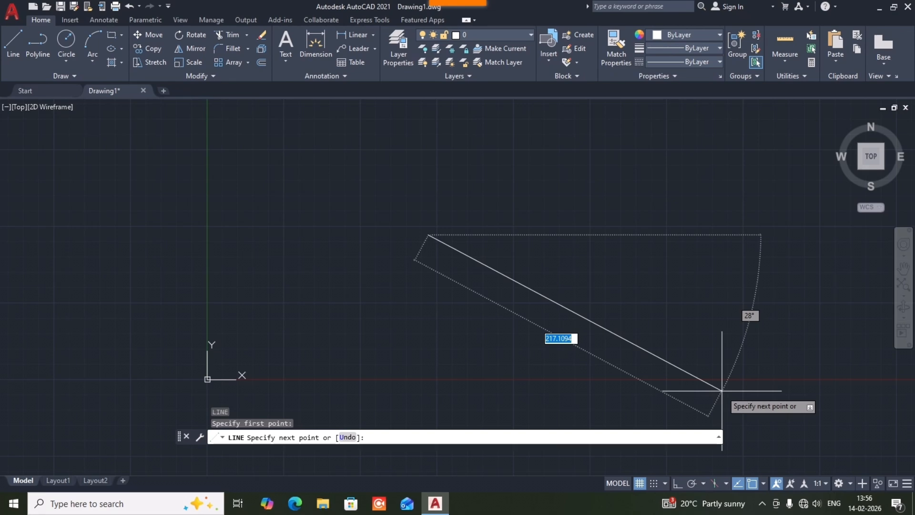
{"action": "left_click", "coordinate": [677, 484]}
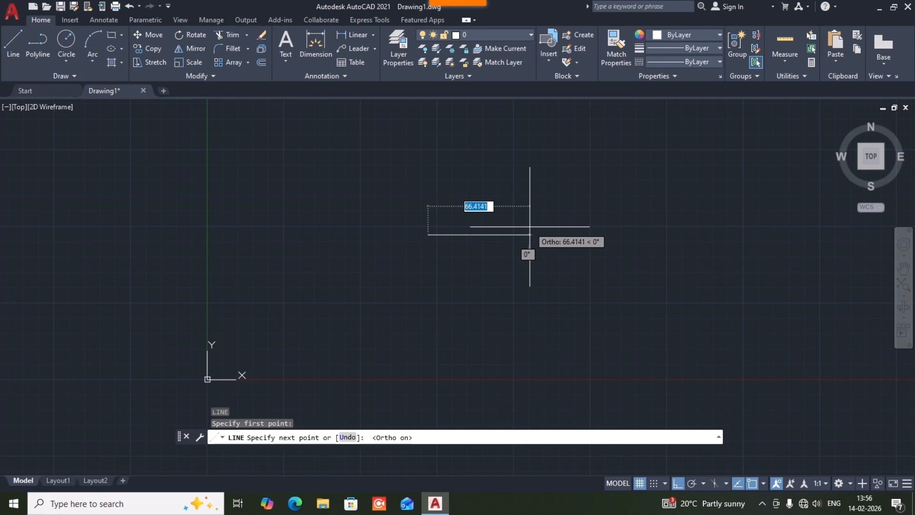
{"action": "type", "text": "100"}
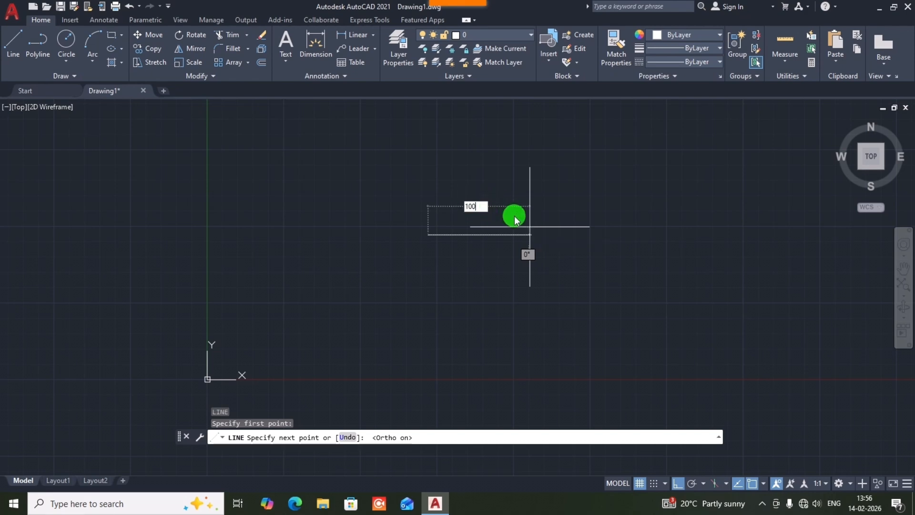
{"action": "key", "text": "Return"}
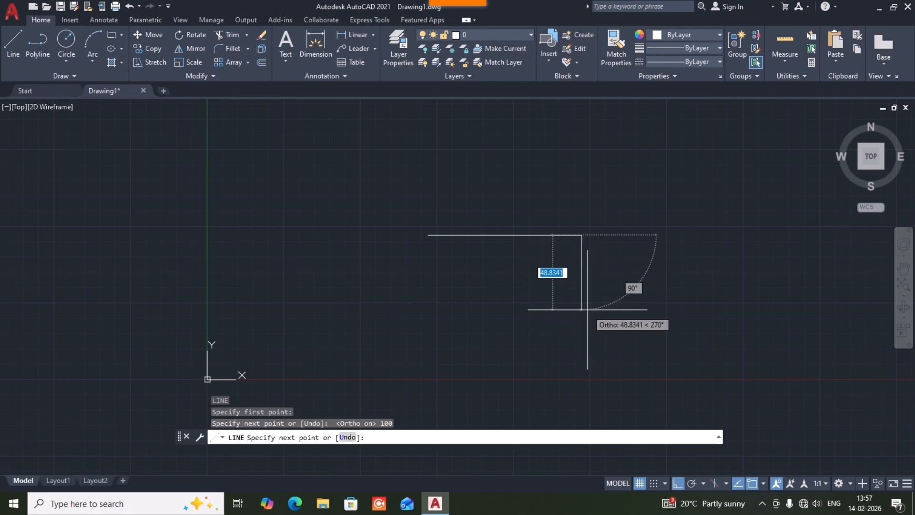
Step: Complete the square with a 100-unit side downward, a 100-unit side leftward, and the Close option for the last side
{"action": "type", "text": "100"}
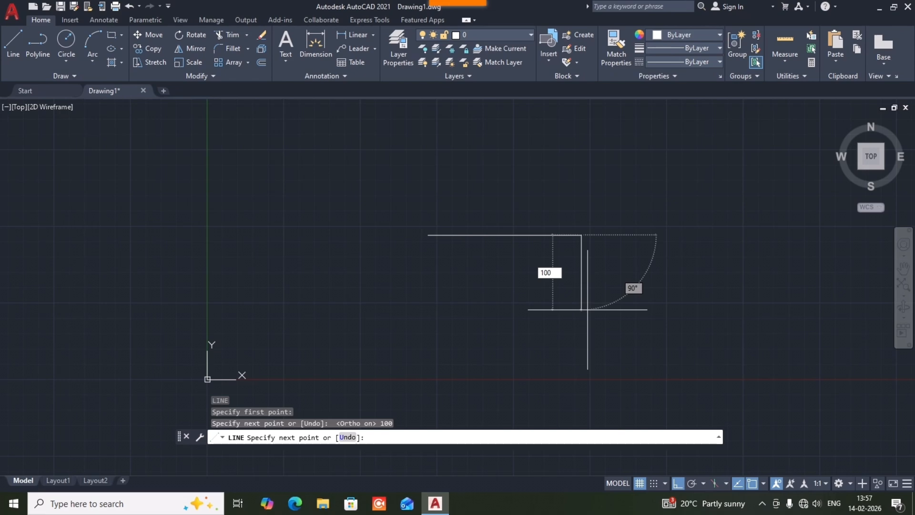
{"action": "key", "text": "Return"}
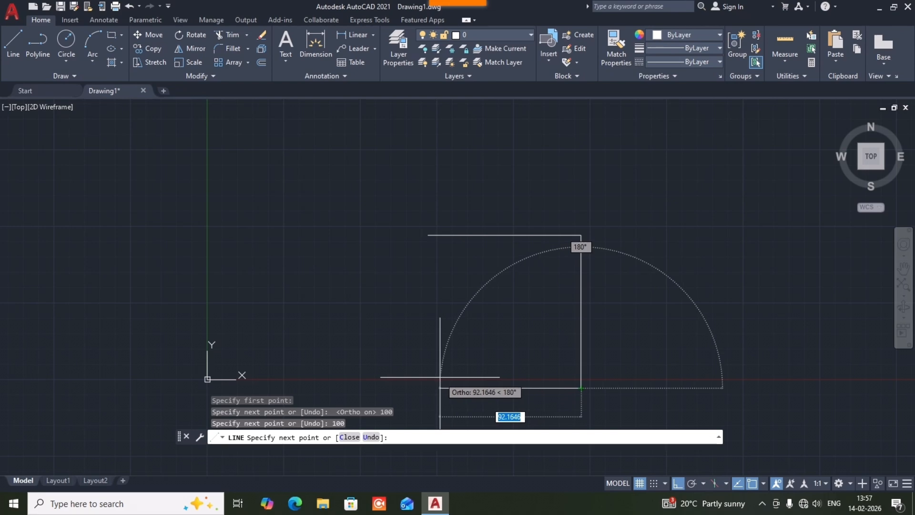
{"action": "type", "text": "100"}
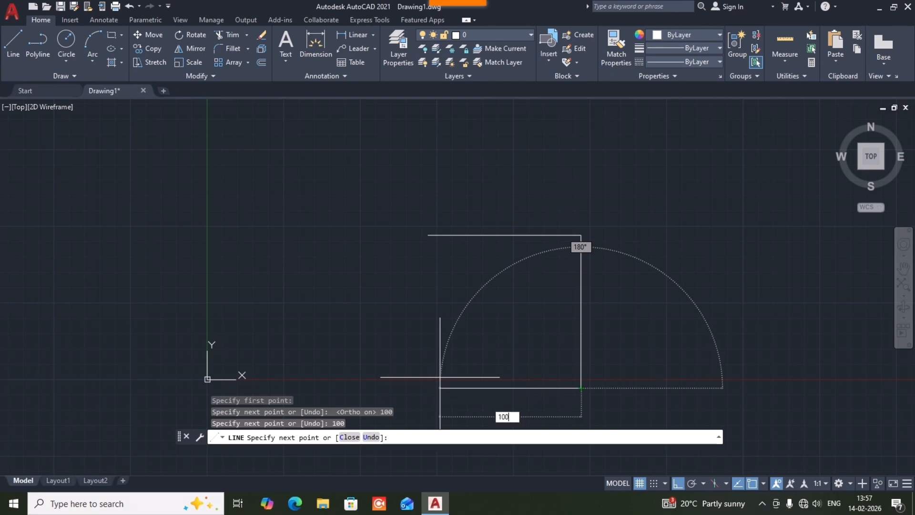
{"action": "key", "text": "Return"}
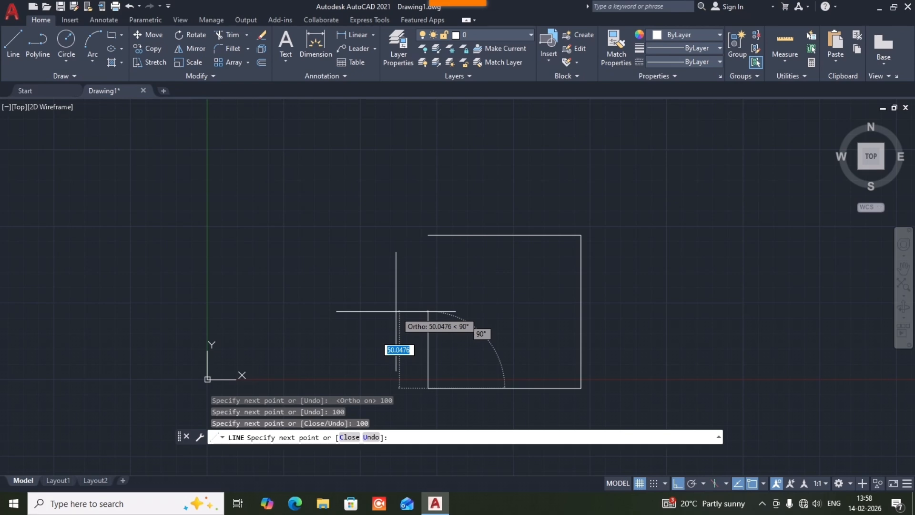
{"action": "type", "text": "c"}
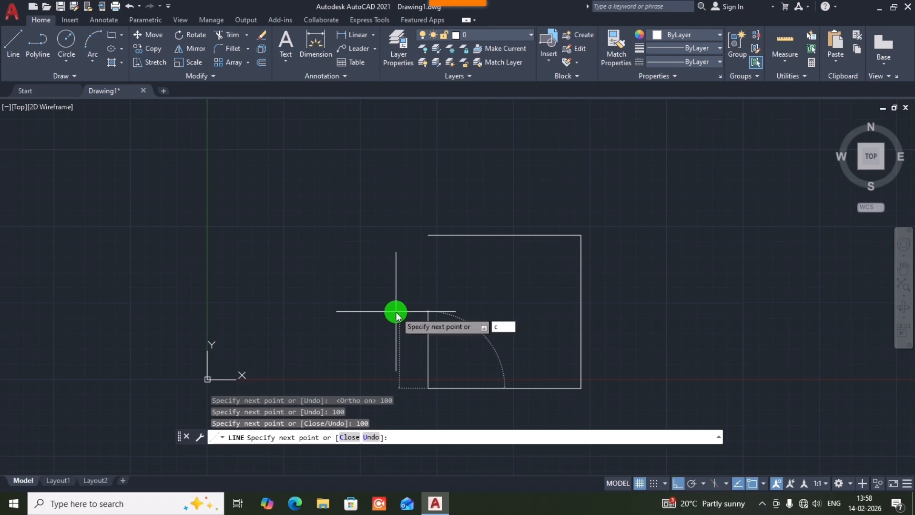
{"action": "key", "text": "Return"}
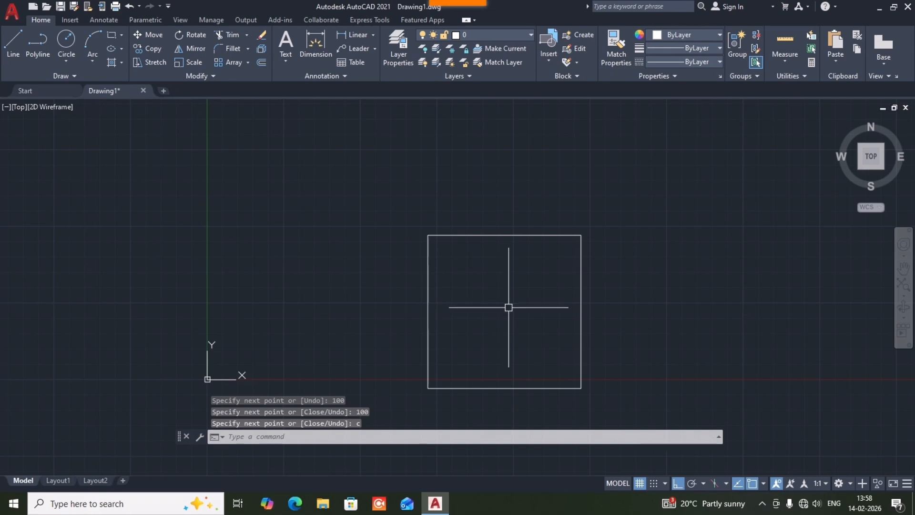
Step: Draw a second 100-unit square with Line to the right of the first one, ending the last side on the start point
{"action": "mouse_move", "coordinate": [508, 308]}
{"action": "middle_mouse_down"}
{"action": "mouse_move", "coordinate": [449, 270]}
{"action": "mouse_move", "coordinate": [347, 263]}
{"action": "middle_mouse_up"}
{"action": "left_click", "coordinate": [14, 42]}
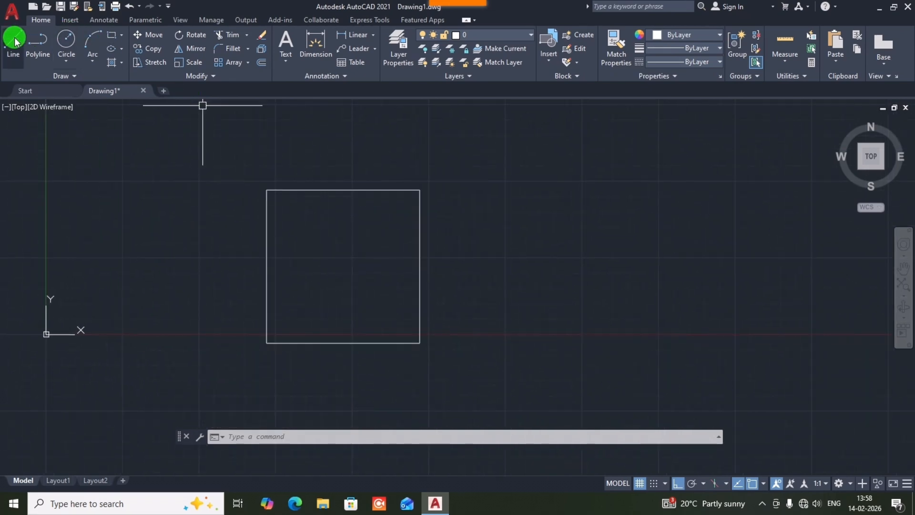
{"action": "left_click", "coordinate": [514, 193]}
{"action": "type", "text": "100"}
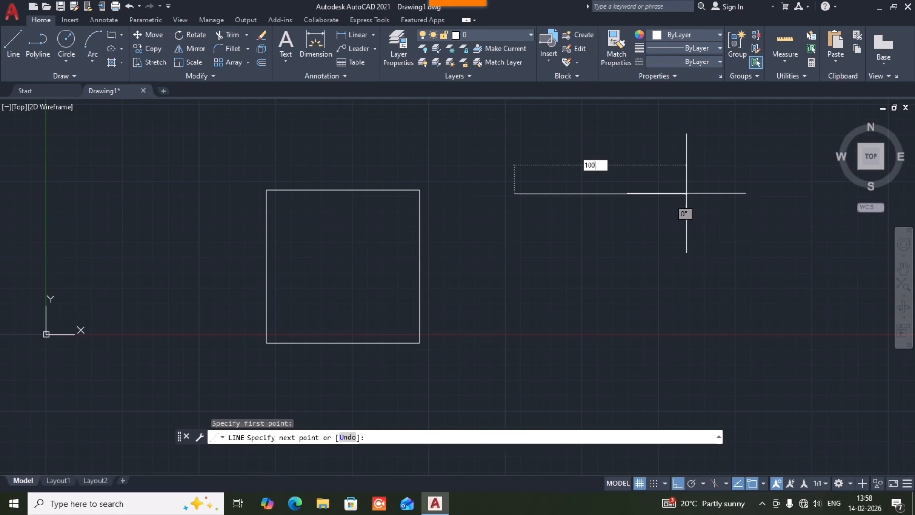
{"action": "key", "text": "Return"}
{"action": "type", "text": "100"}
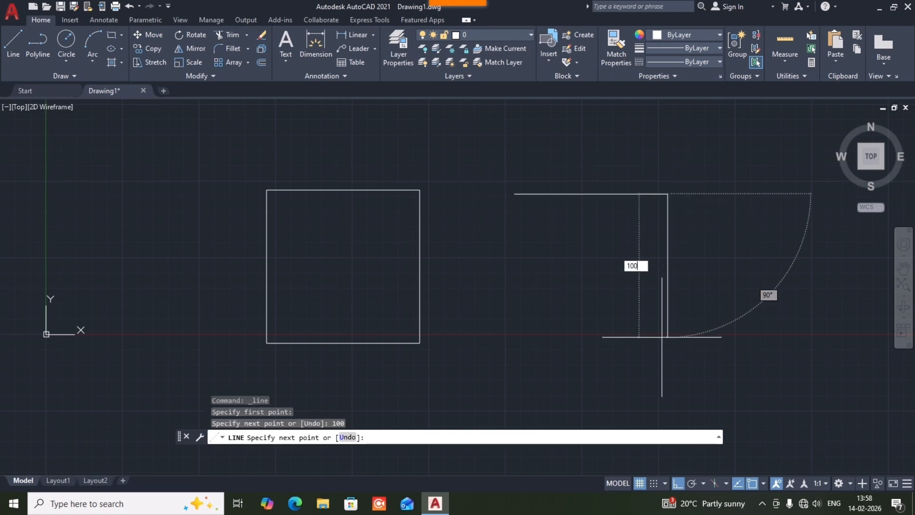
{"action": "key", "text": "Return"}
{"action": "type", "text": "100"}
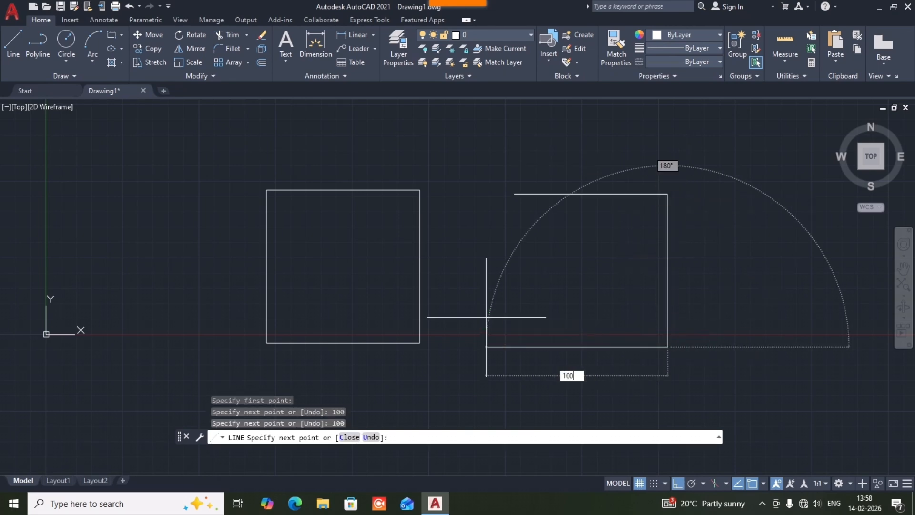
{"action": "key", "text": "Return"}
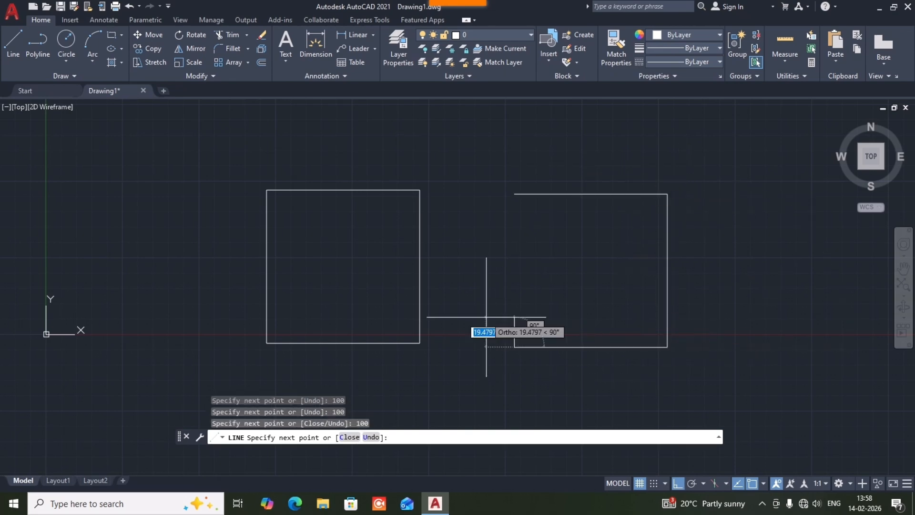
{"action": "left_click", "coordinate": [514, 194]}
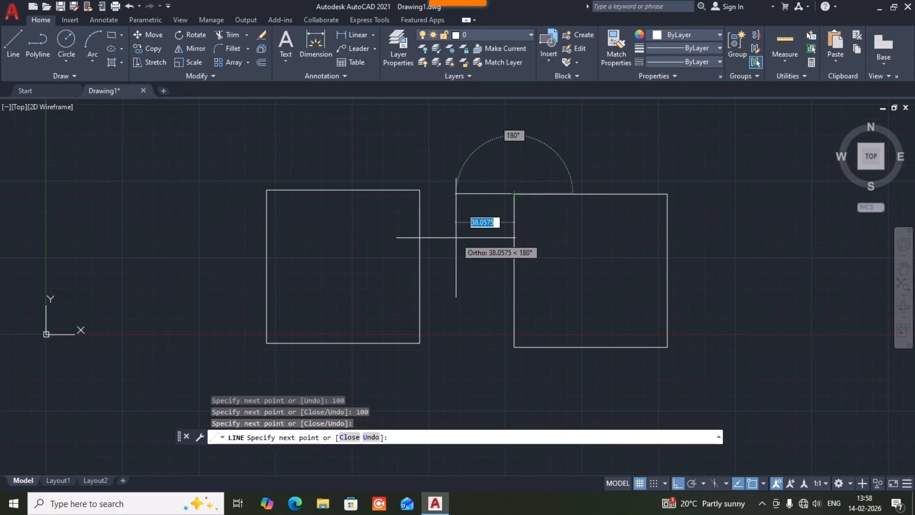
{"action": "key", "text": "Escape"}
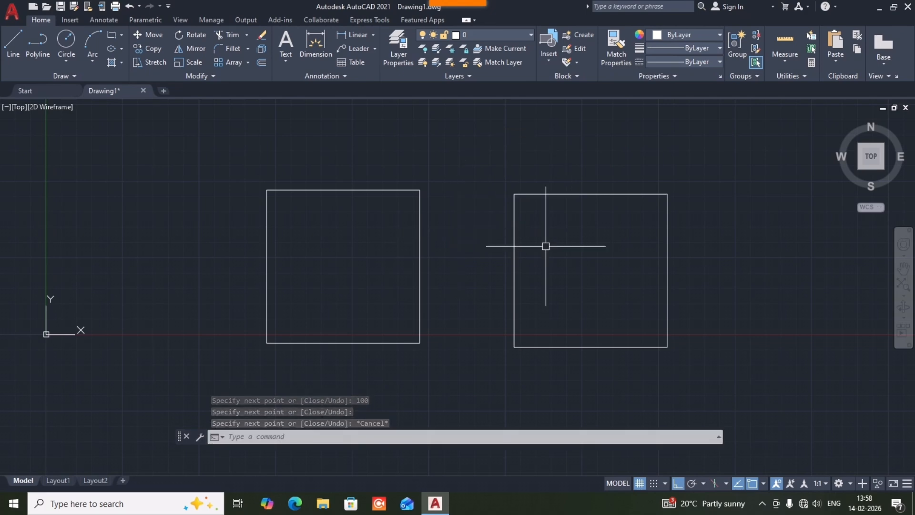
{"action": "mouse_move", "coordinate": [588, 270]}
{"action": "middle_mouse_down"}
{"action": "mouse_move", "coordinate": [579, 262]}
{"action": "mouse_move", "coordinate": [511, 263]}
{"action": "middle_mouse_up"}
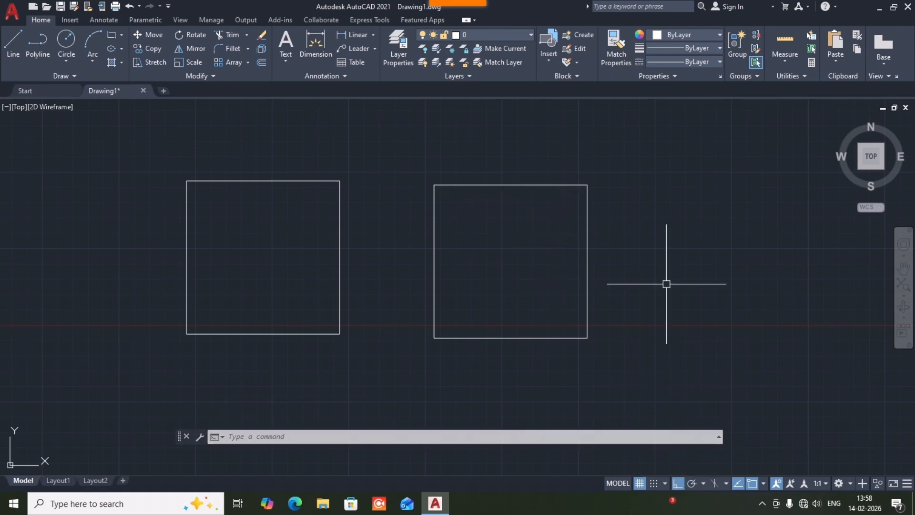
{"action": "mouse_move", "coordinate": [700, 261]}
{"action": "middle_mouse_down"}
{"action": "mouse_move", "coordinate": [531, 241]}
{"action": "mouse_move", "coordinate": [382, 242]}
{"action": "middle_mouse_up"}
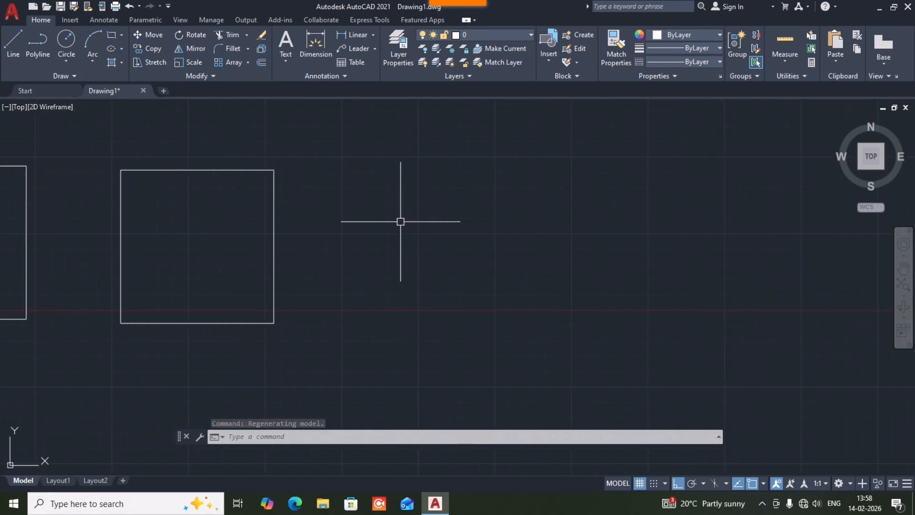
Step: Start a new line to the right of the squares with a 100-unit horizontal segment running rightward
{"action": "type", "text": "l"}
{"action": "key", "text": "Return"}
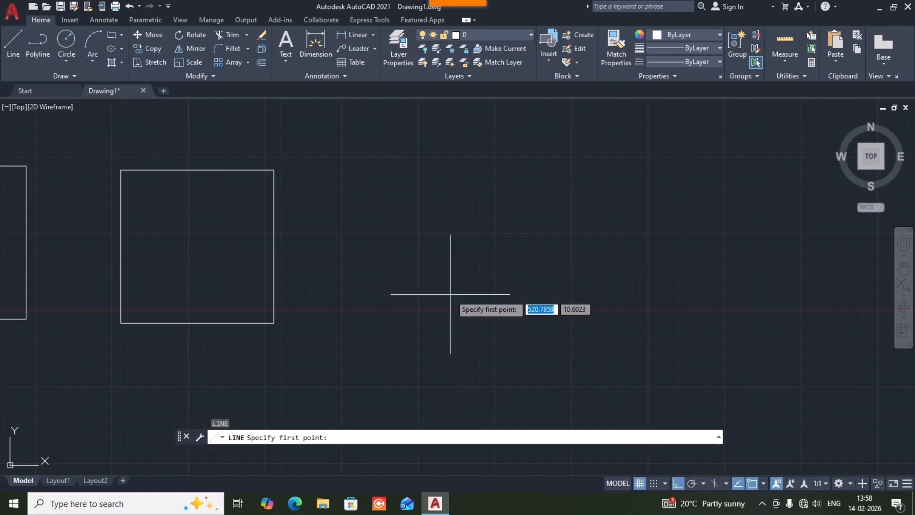
{"action": "left_click", "coordinate": [433, 275]}
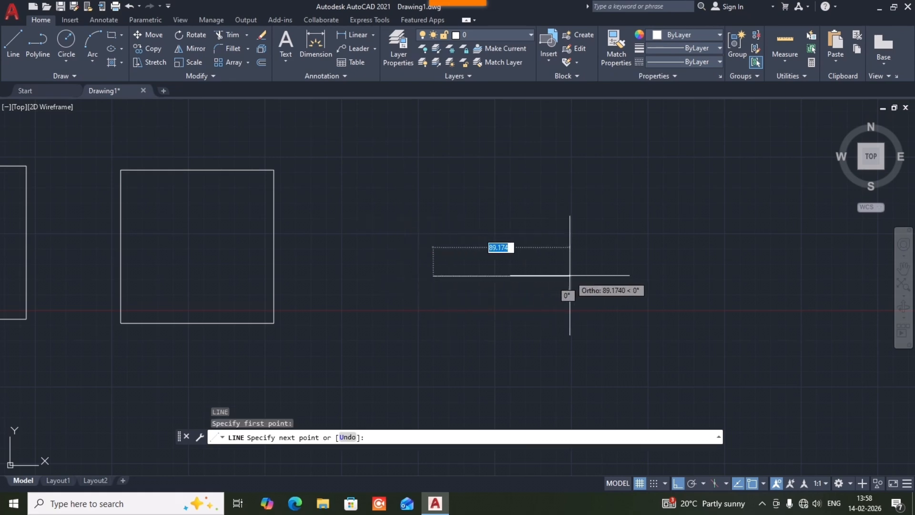
{"action": "type", "text": "100"}
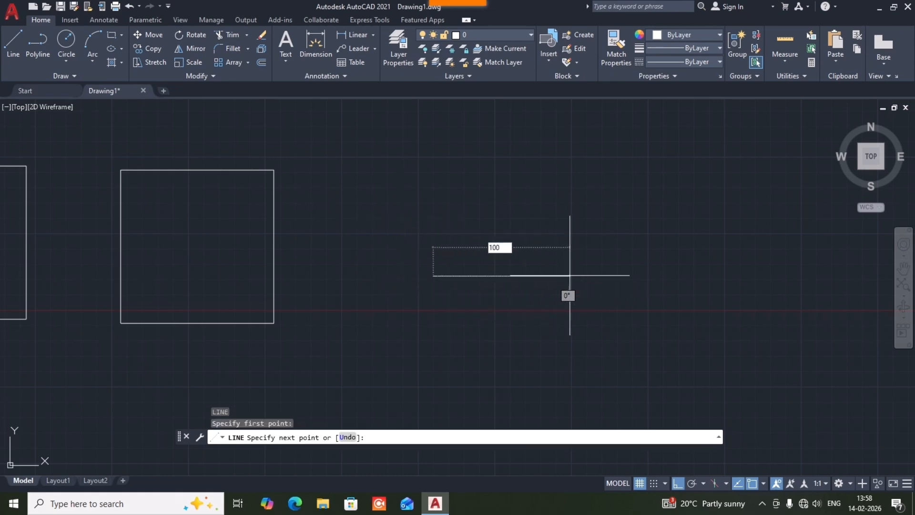
{"action": "key", "text": "Return"}
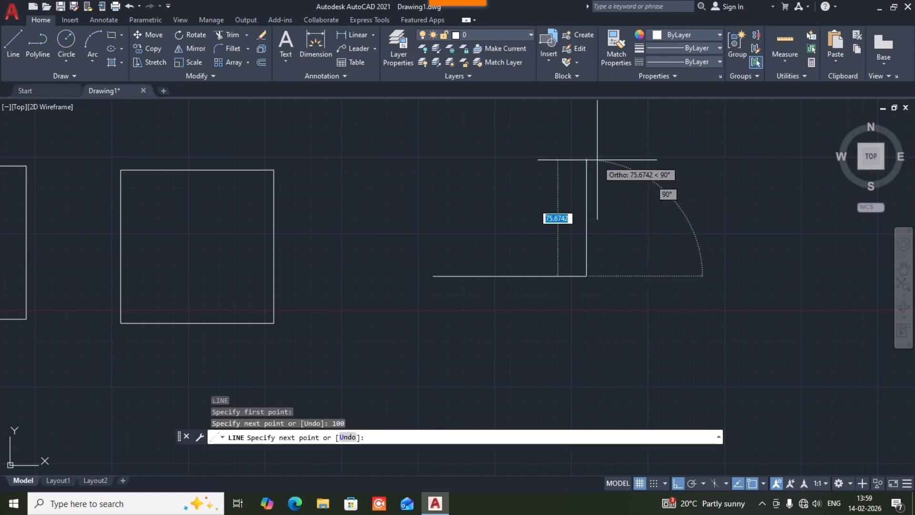
Step: Continue the line from its right end with a 100-unit segment inclined upward at 60°, and end the line there
{"action": "type", "text": "100"}
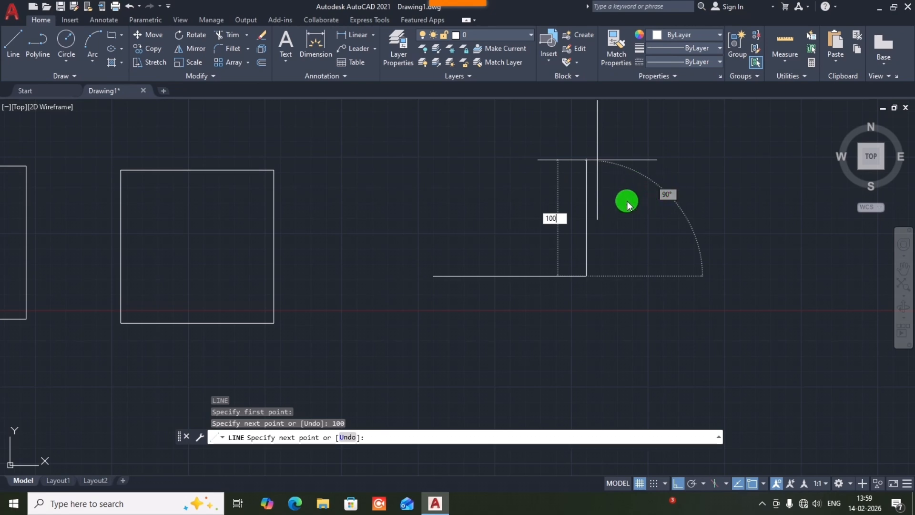
{"action": "key", "text": "Tab"}
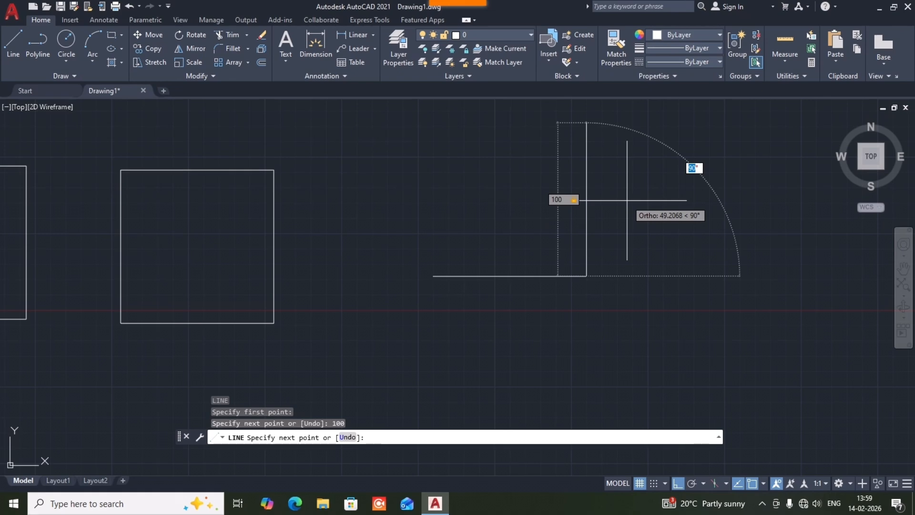
{"action": "type", "text": "6"}
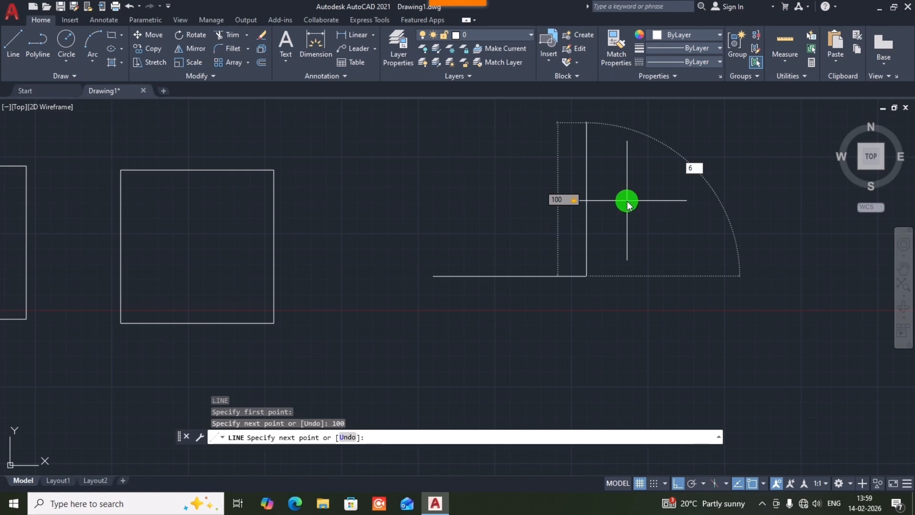
{"action": "type", "text": "0"}
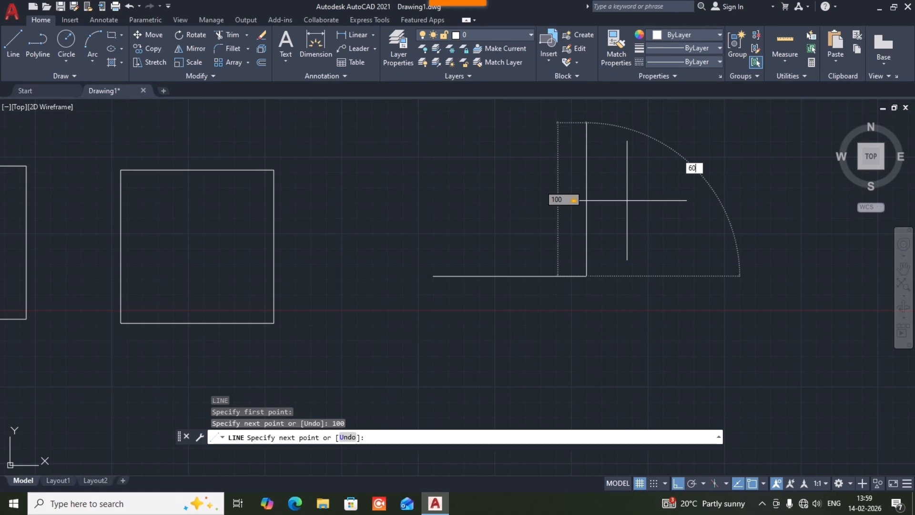
{"action": "key", "text": "Return"}
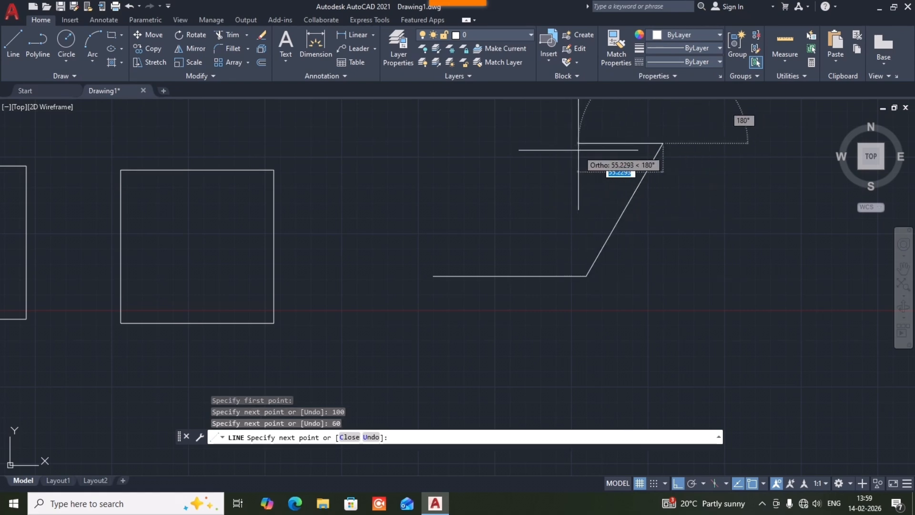
{"action": "key", "text": "Escape"}
{"action": "middle_click_drag", "start_coordinate": [578, 170], "coordinate": [546, 199]}
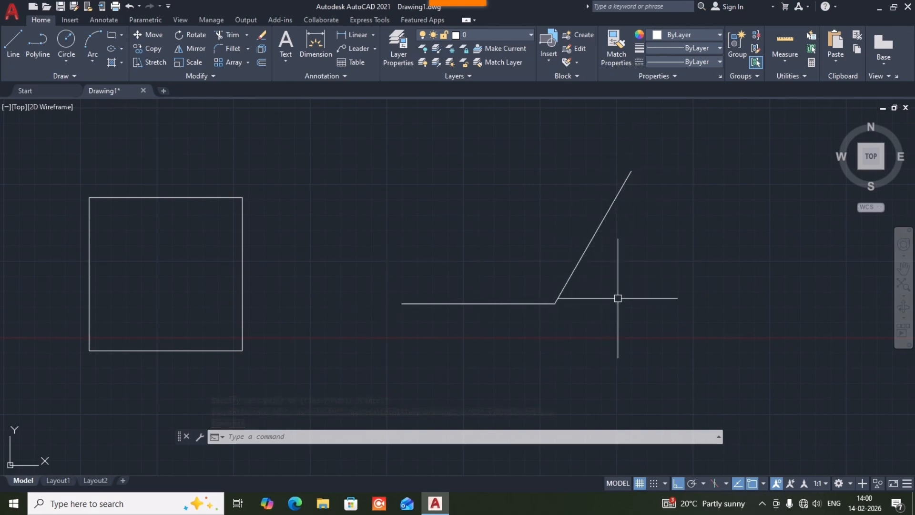
Step: Add an angular dimension between the horizontal and inclined lines, placing its arc on the right side of the inclined line
{"action": "left_click", "coordinate": [373, 35]}
{"action": "left_click", "coordinate": [365, 104]}
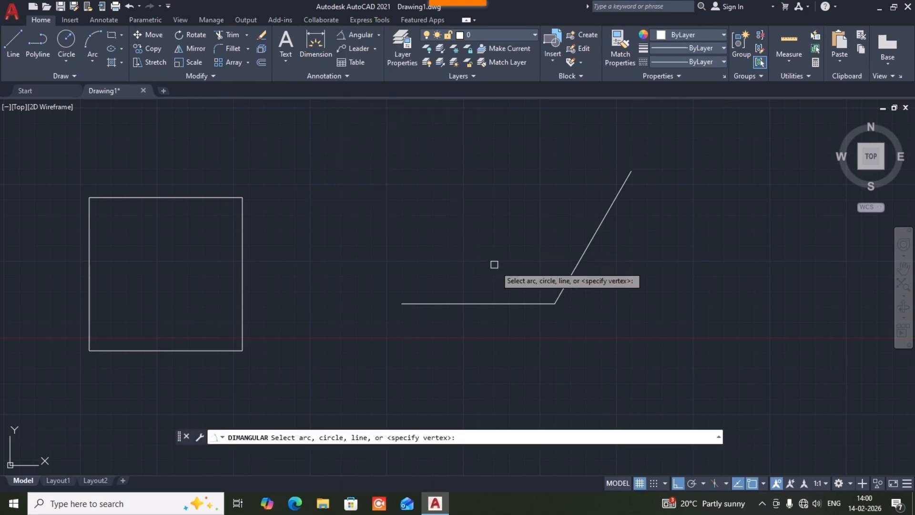
{"action": "left_click", "coordinate": [525, 303]}
{"action": "left_click", "coordinate": [582, 257]}
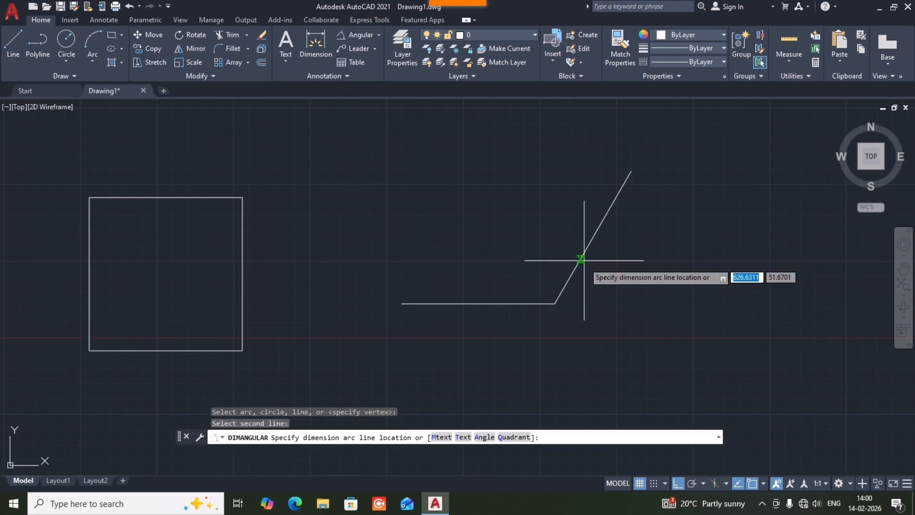
{"action": "left_click", "coordinate": [603, 285]}
{"action": "scroll", "coordinate": [602, 284], "scroll_direction": "up", "scroll_amount": 4}
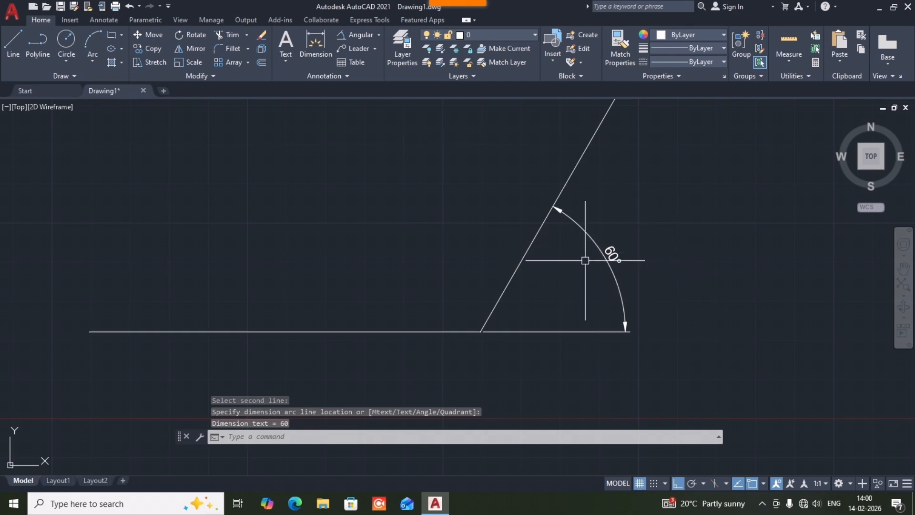
{"action": "scroll", "coordinate": [585, 258], "scroll_direction": "down", "scroll_amount": 4}
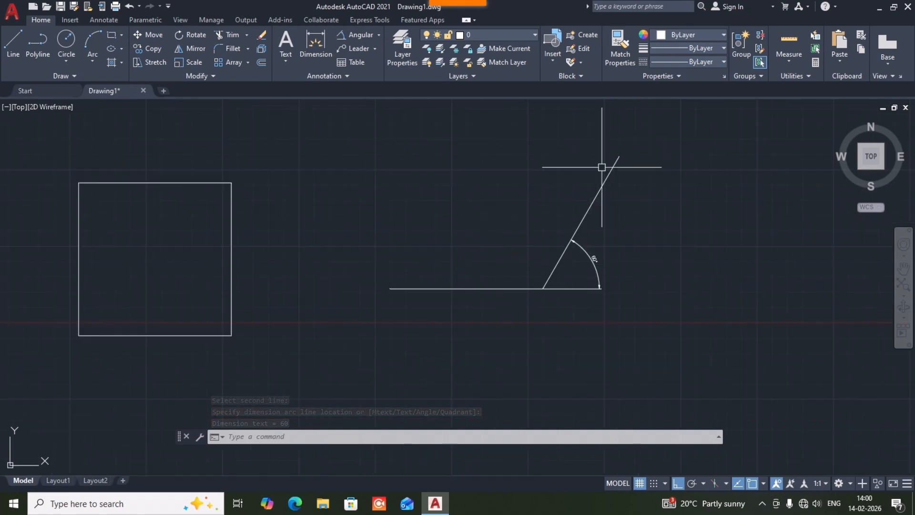